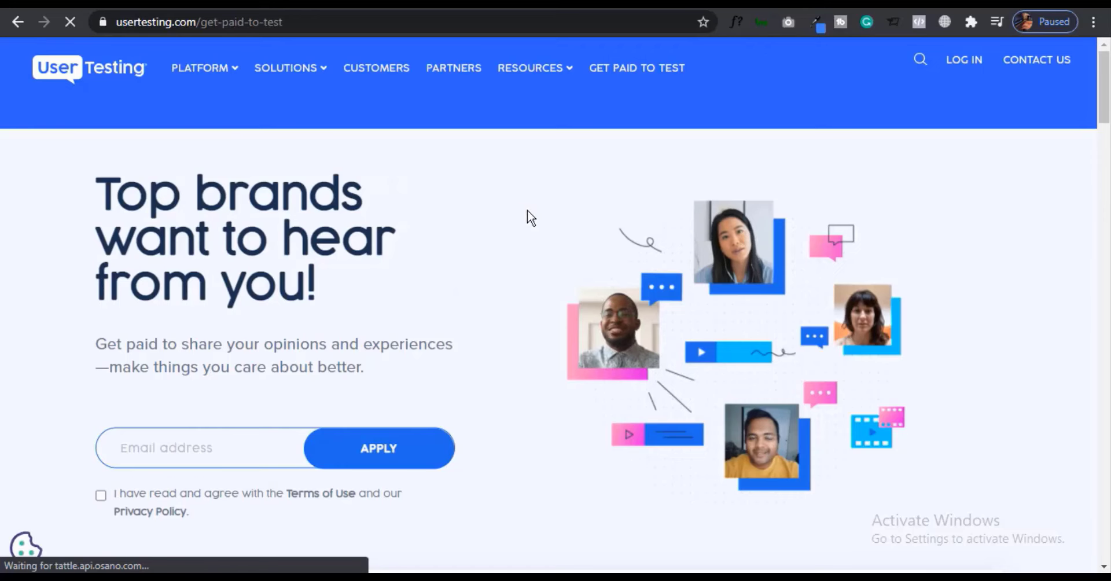
Accept the Terms of Use and Privacy Policy and submit the UserTesting tester application
scroll(540, 238, "down", 2)
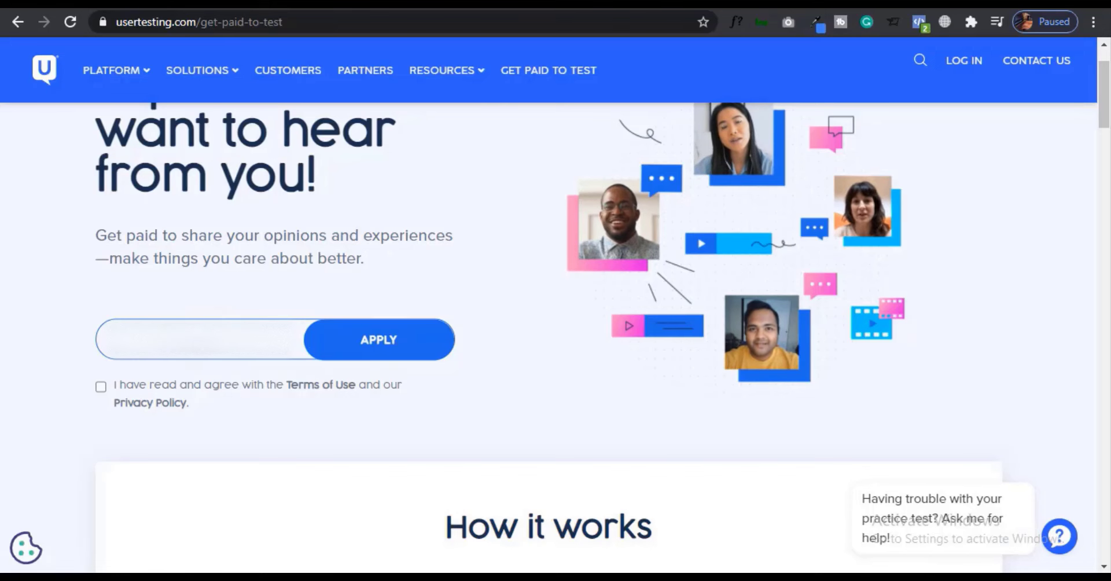
left_click(101, 386)
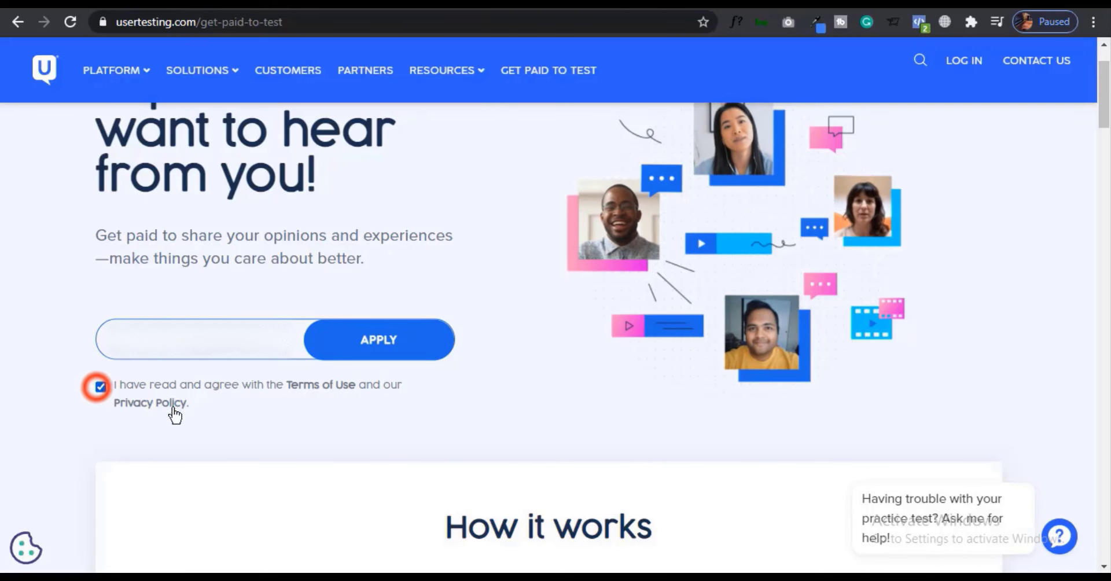
left_click(371, 354)
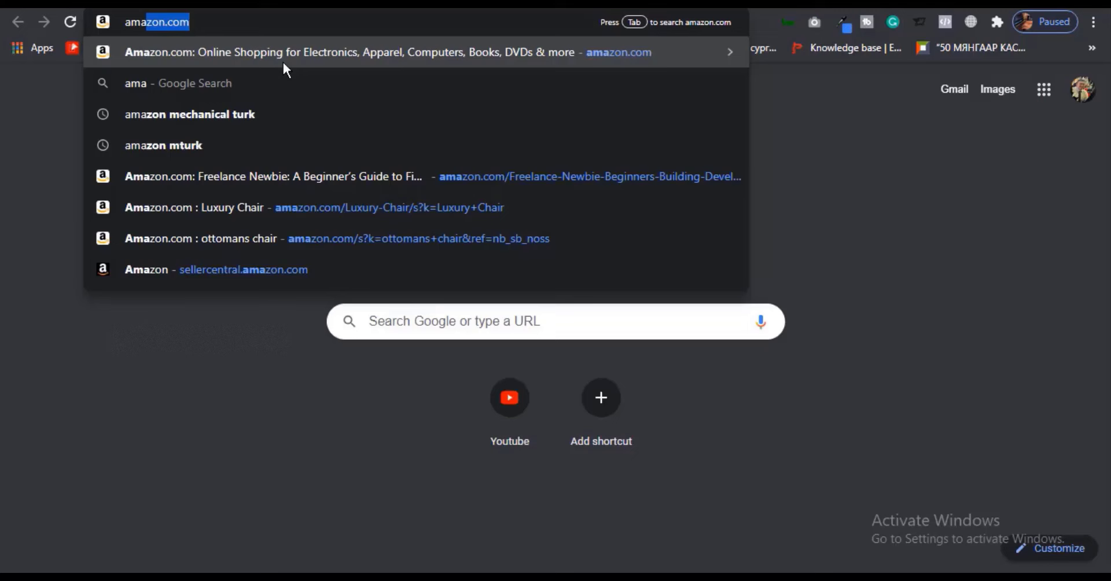
Search Google for 'amazon mturk' and open the Amazon Mechanical Turk website
type("on mt")
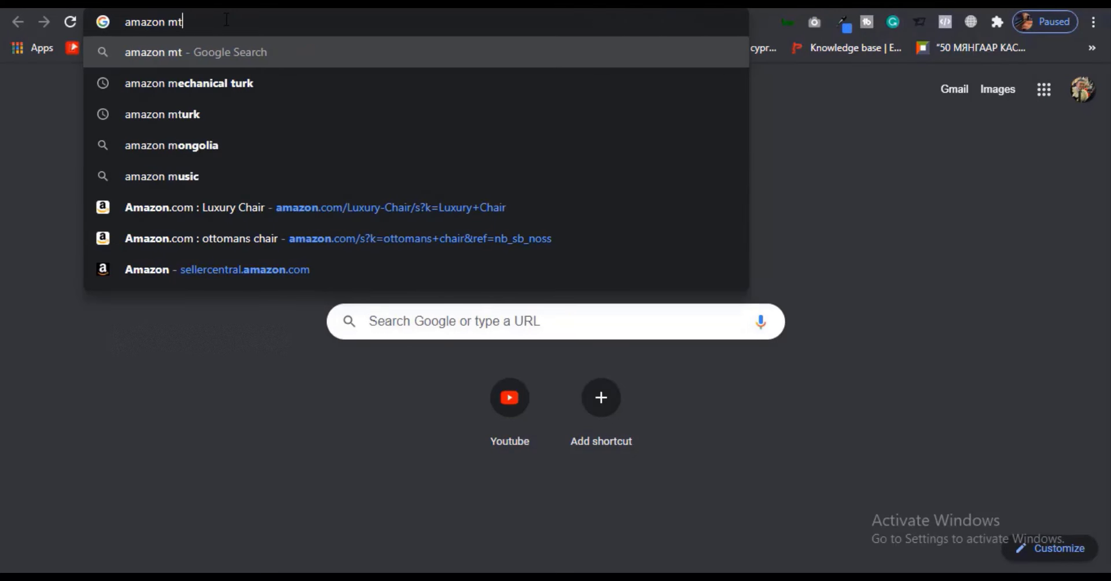
key("Down")
key("Return")
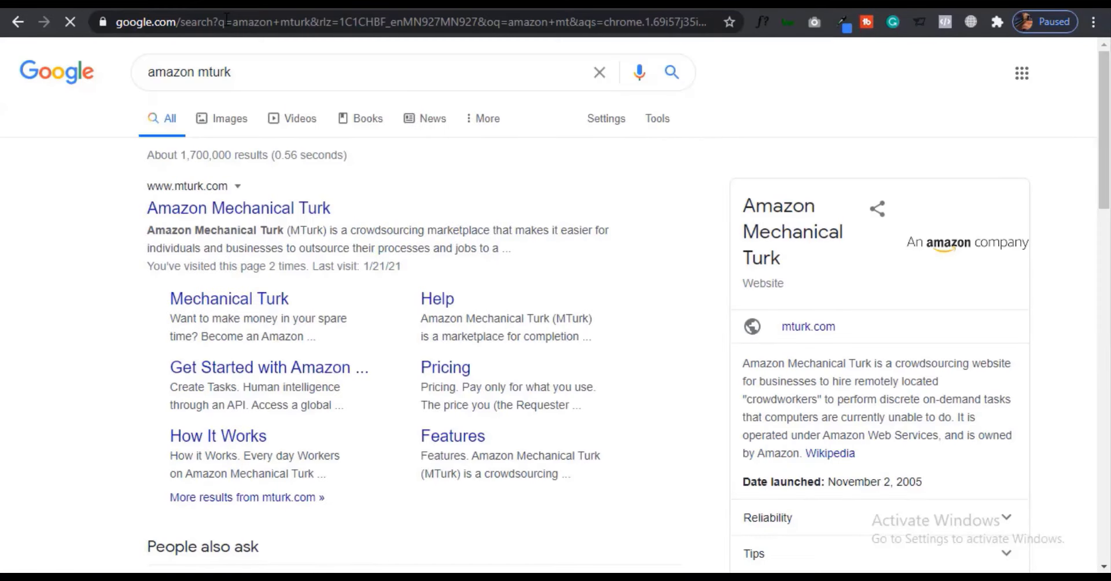
left_click(236, 211)
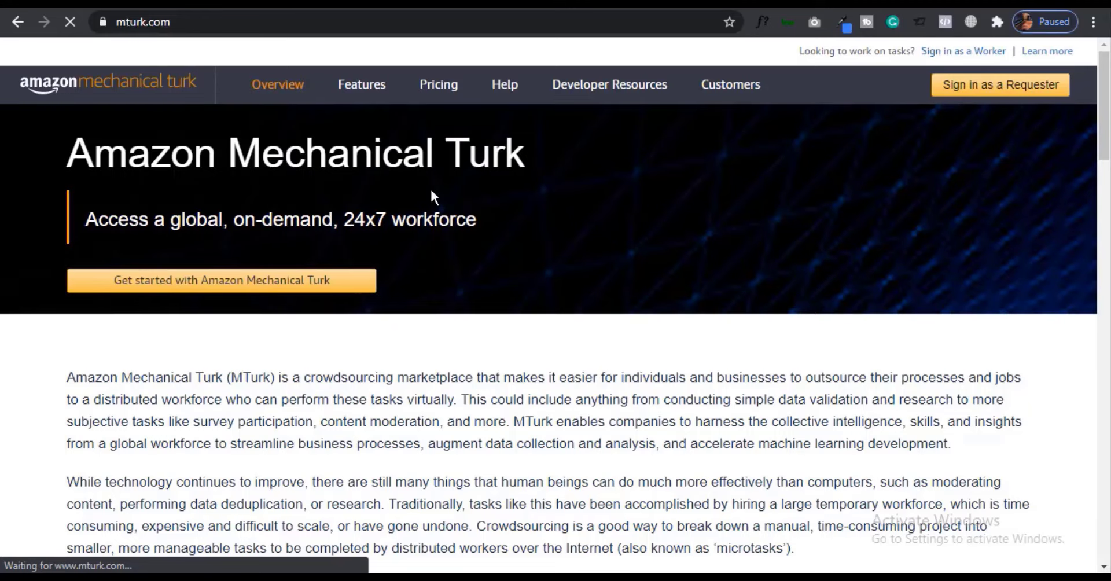
Begin MTurk setup and sign in to the Amazon account
left_click(280, 278)
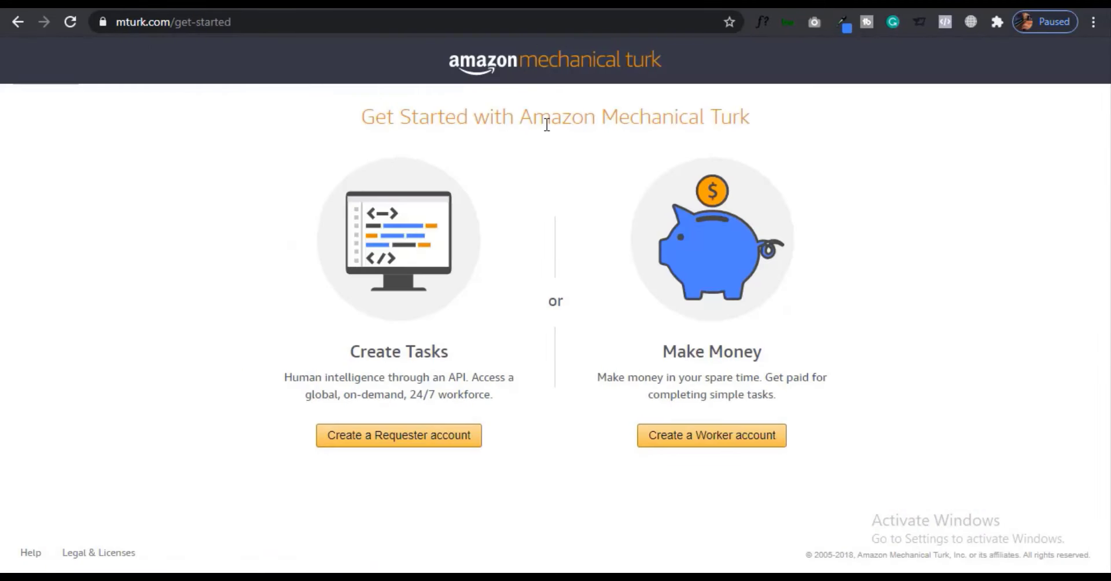
left_click_drag(836, 115, 650, 119)
left_click(826, 110)
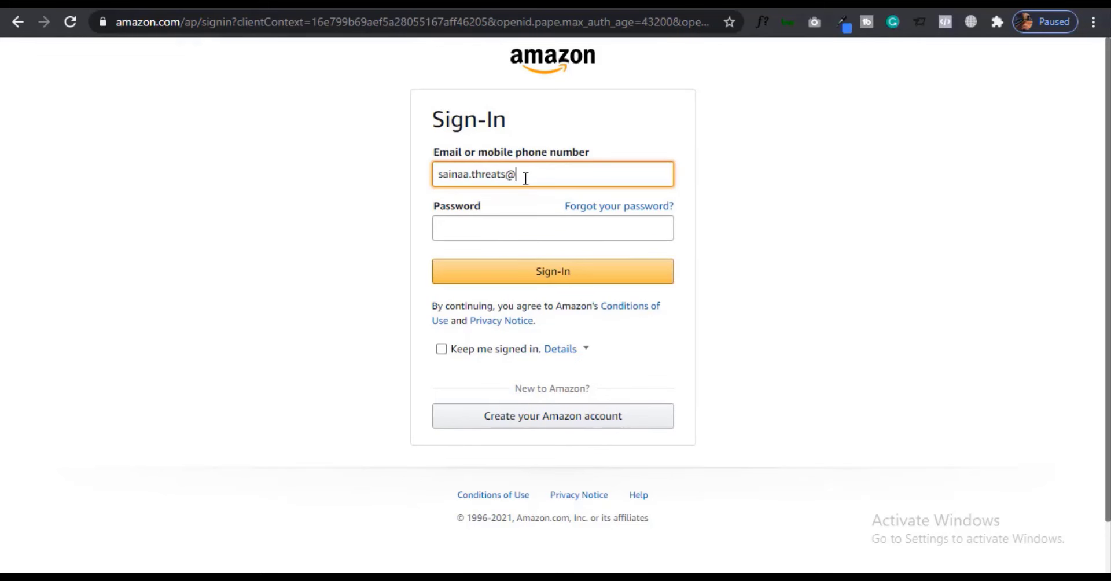
left_click(654, 272)
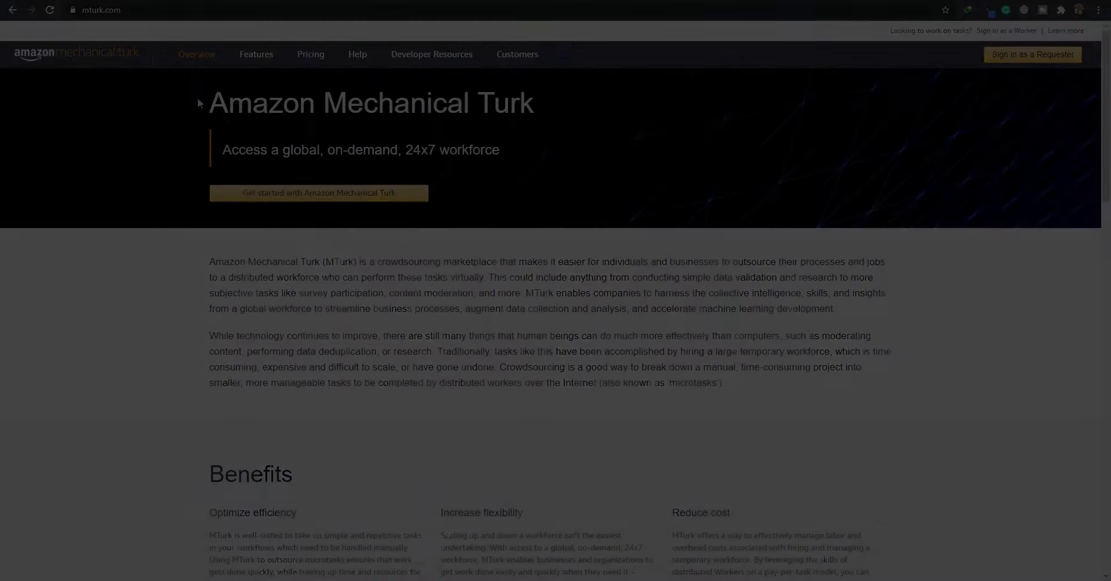
Return to mturk.com and start a Worker account with a new Amazon account
left_click(145, 11)
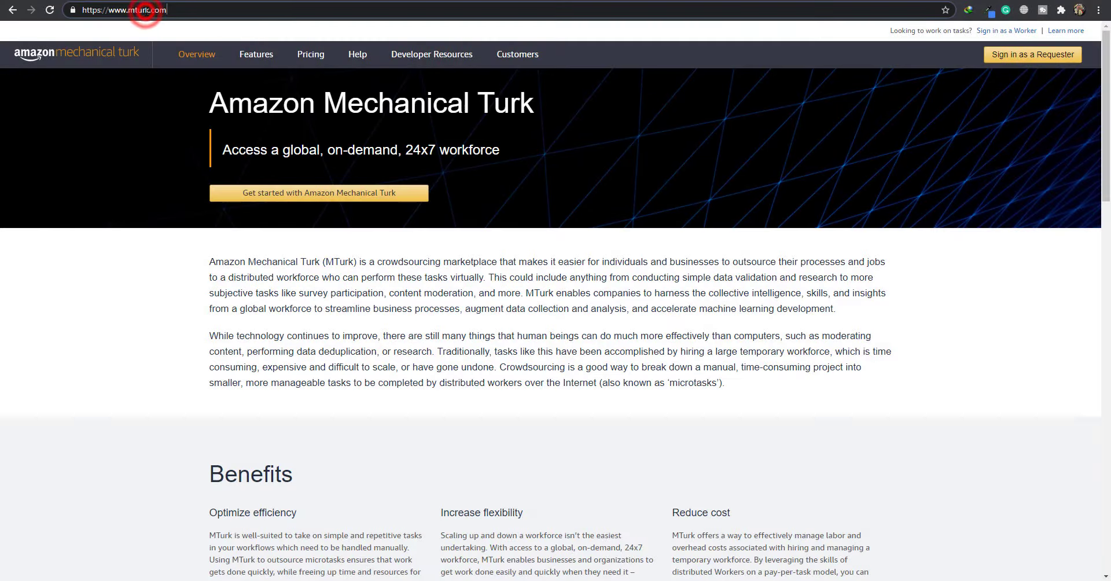
left_click(311, 197)
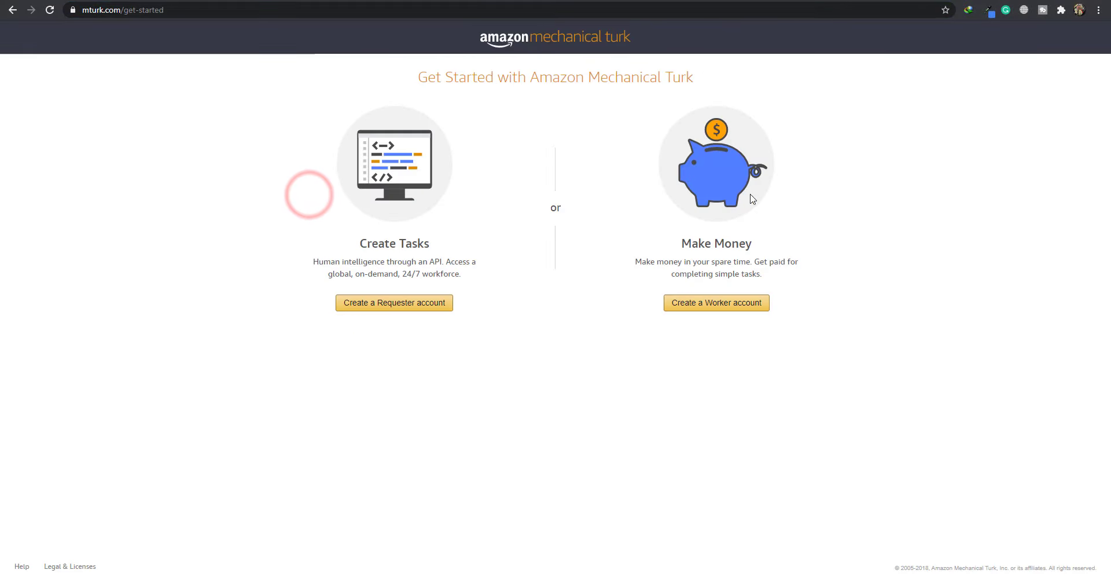
left_click(710, 307)
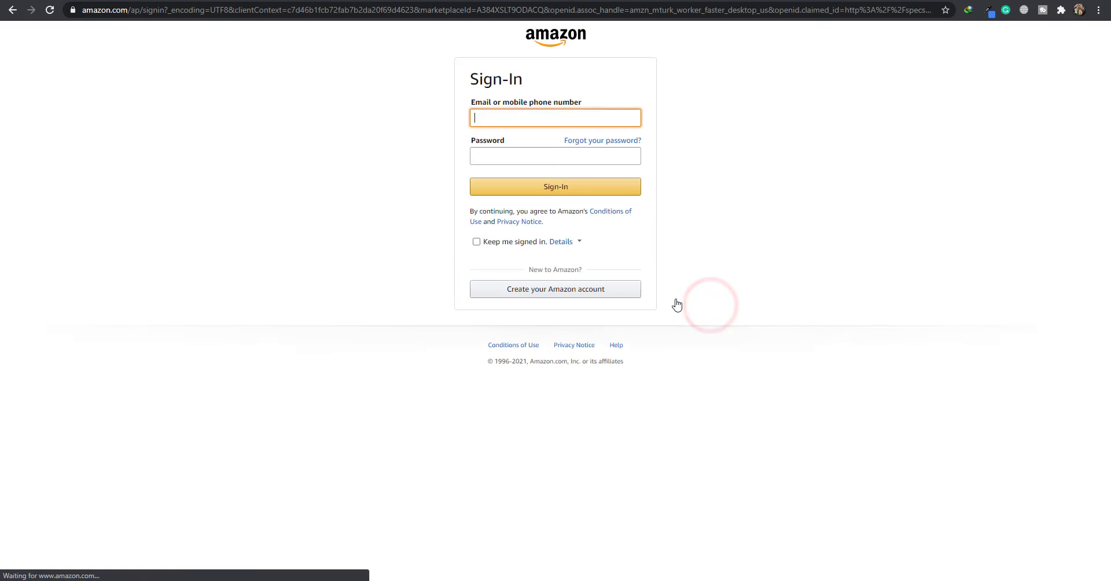
left_click(609, 289)
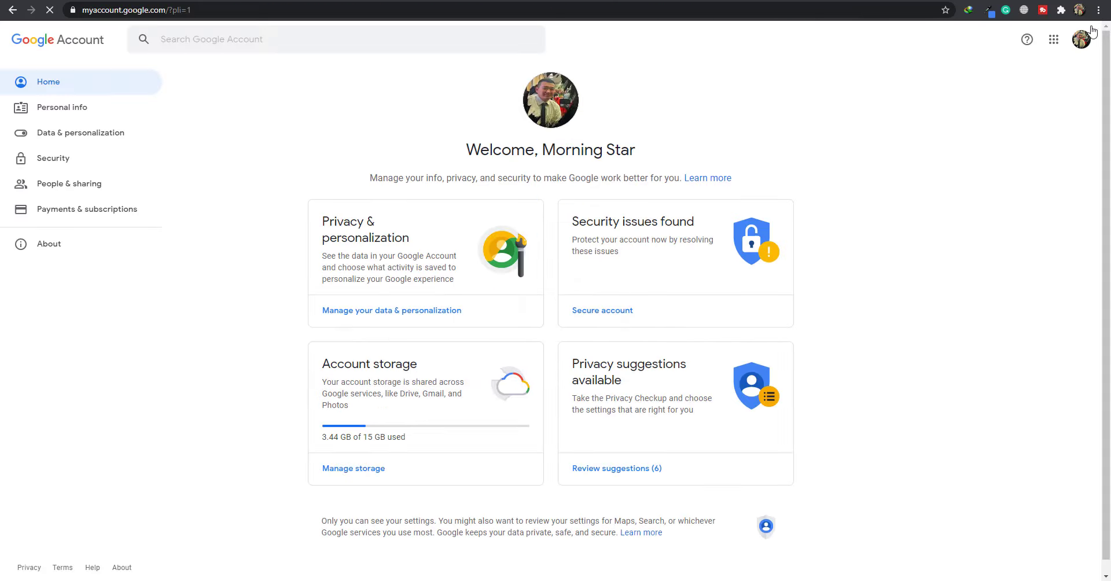
Start adding a new Google account for personal use
left_click(1080, 40)
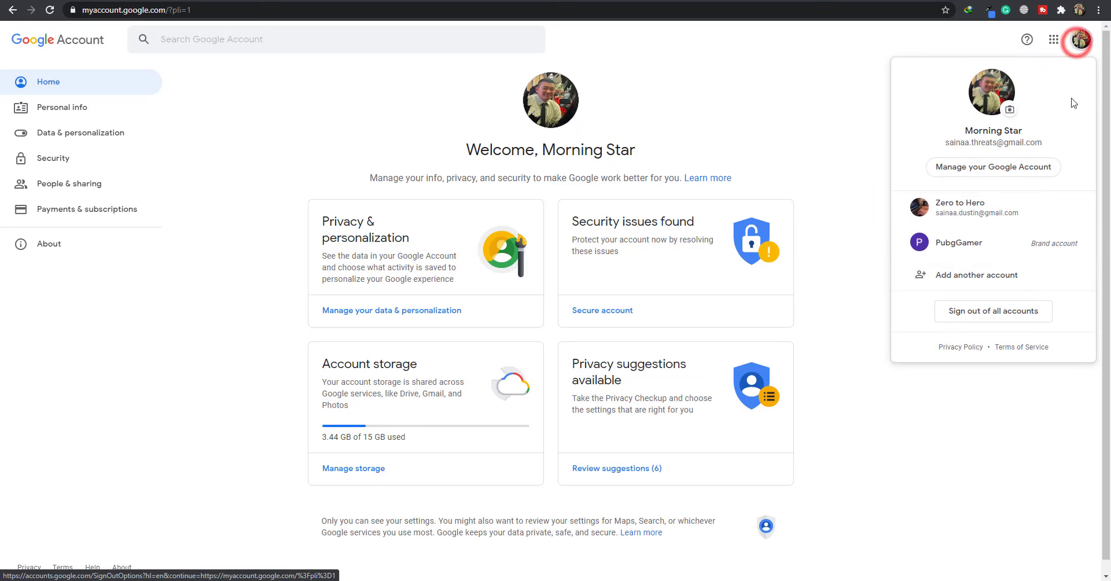
left_click(1013, 274)
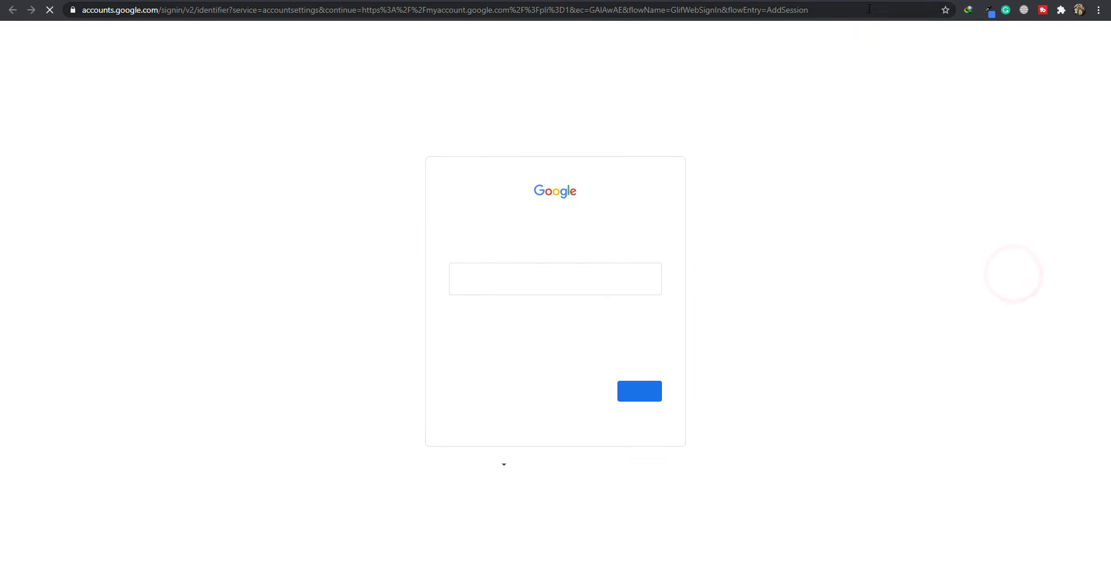
left_click(501, 392)
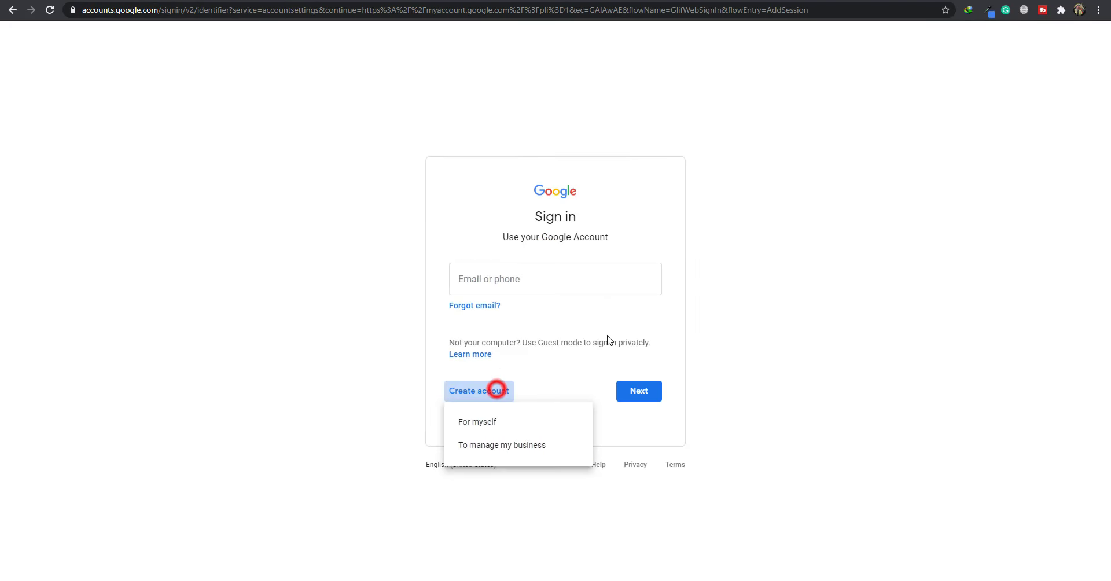
left_click(520, 422)
Enter the new account's first name, username and password and submit them
left_click(448, 222)
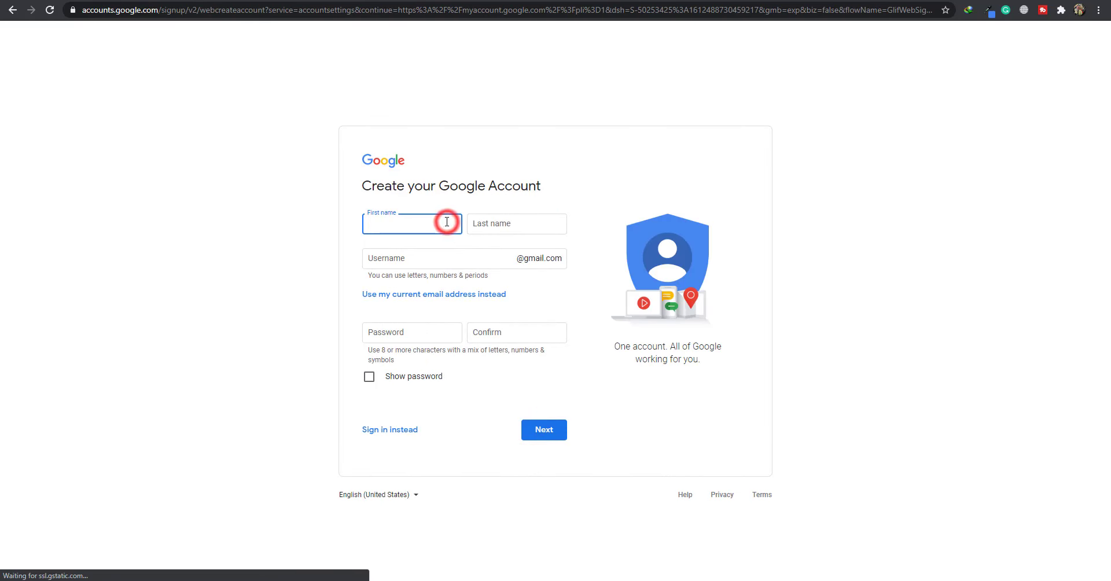
type("Sainbayar")
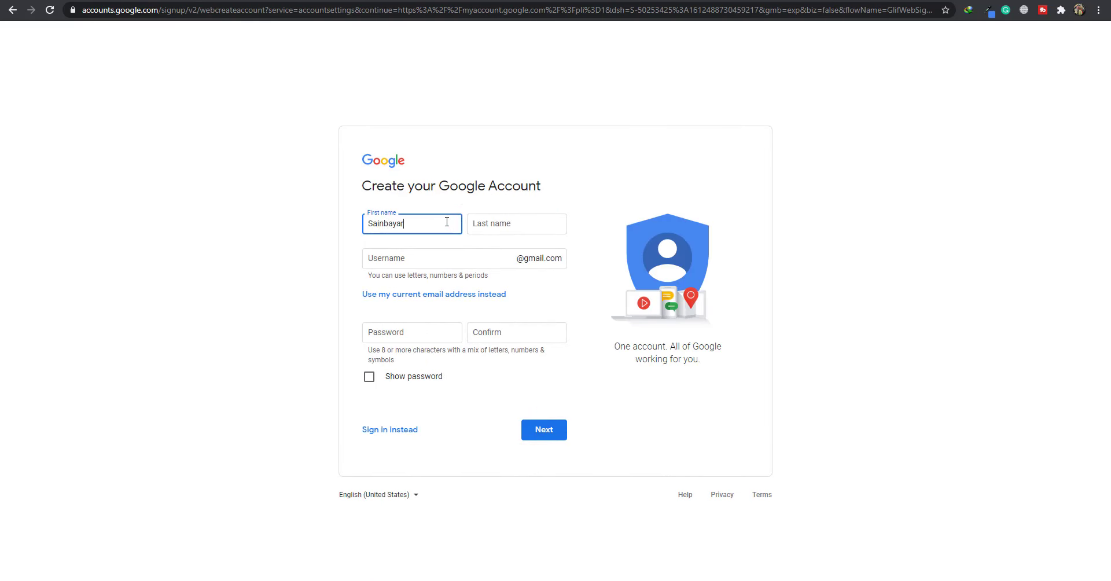
key("Tab")
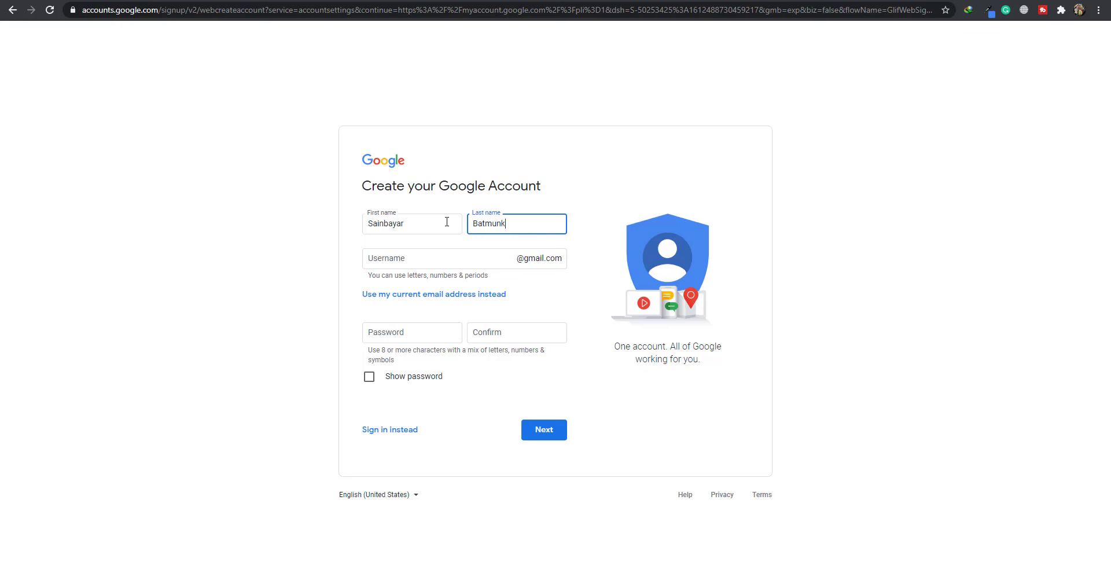
left_click(447, 255)
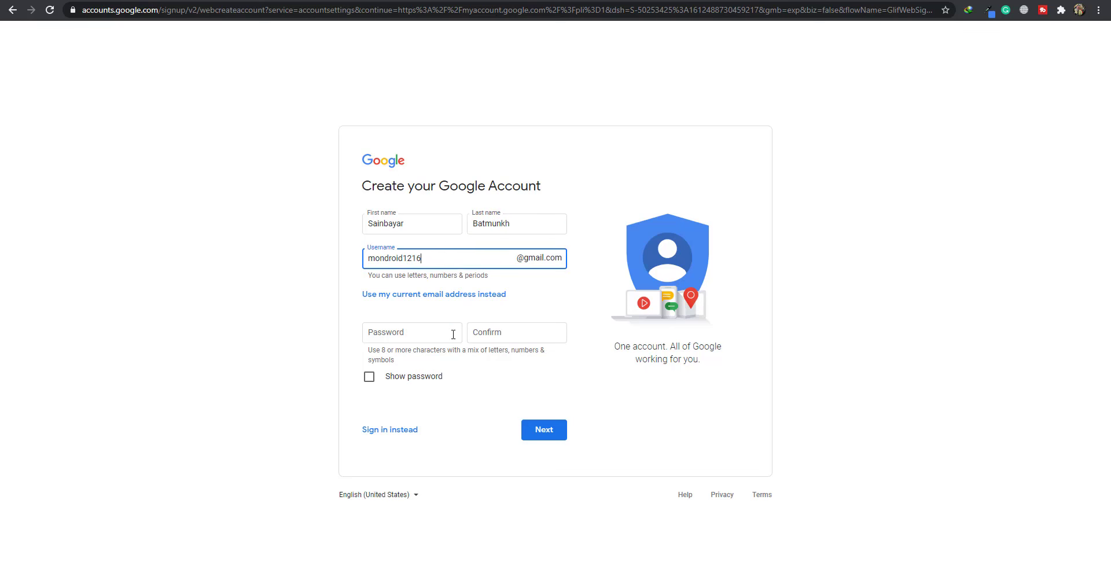
left_click(434, 337)
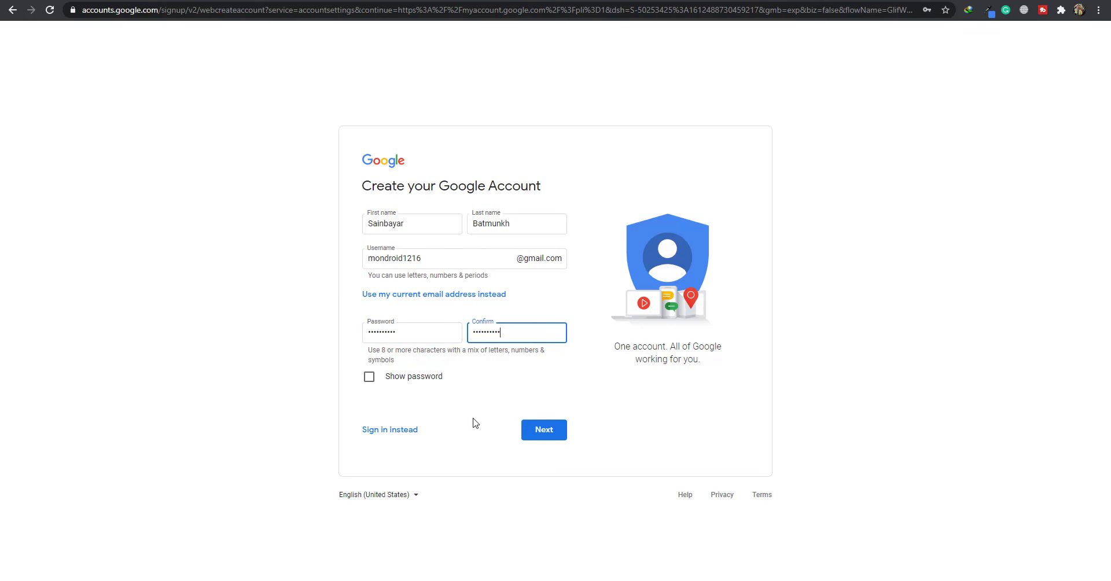
left_click(541, 437)
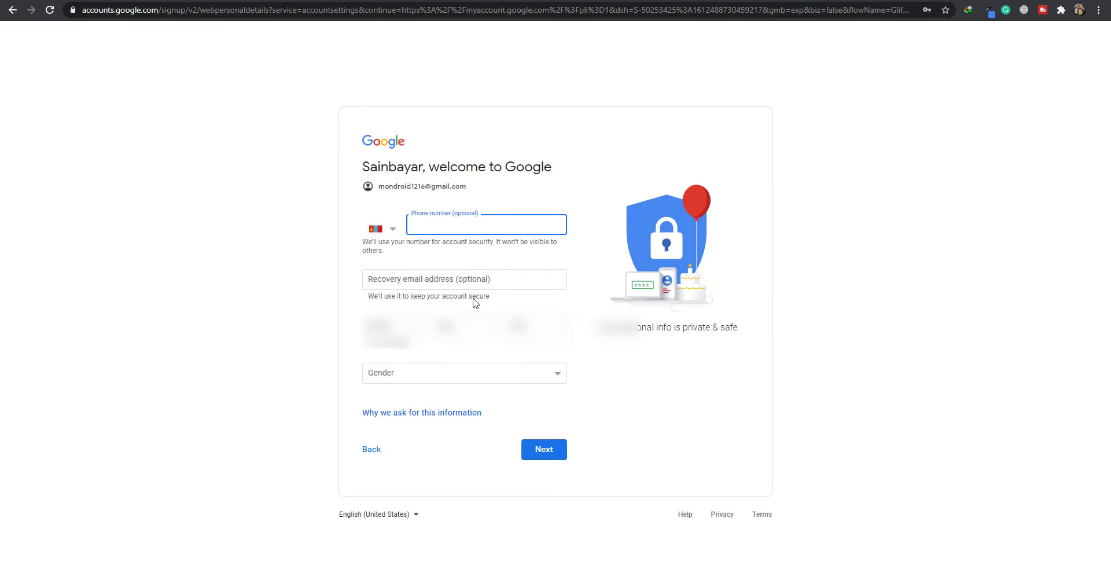
Set the birth date with December as month, gender Male, and accept Google's privacy terms
left_click(459, 278)
left_click(411, 326)
left_click(404, 455)
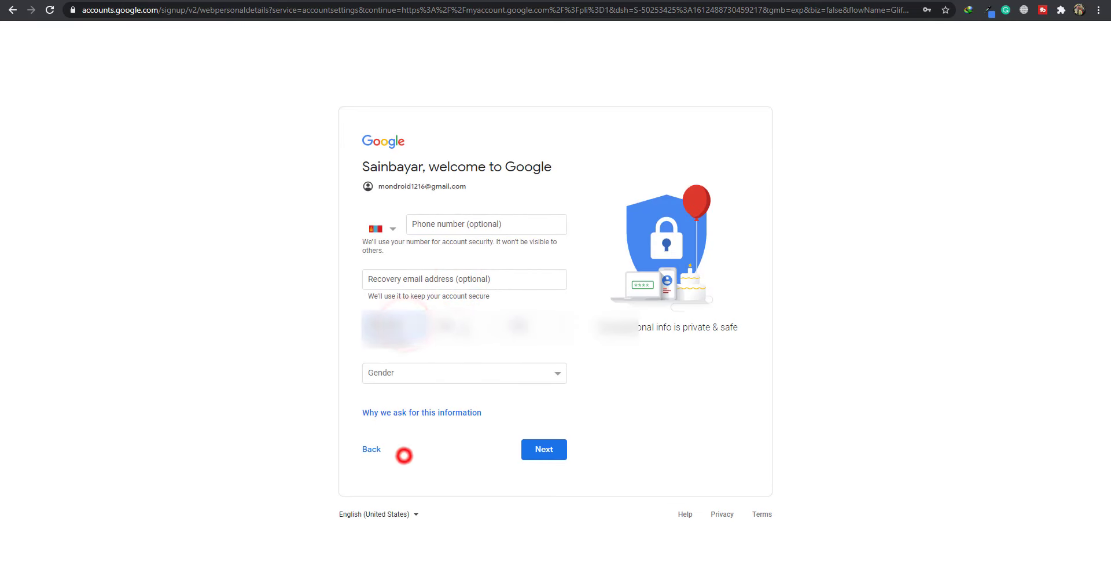
left_click(465, 325)
left_click(527, 325)
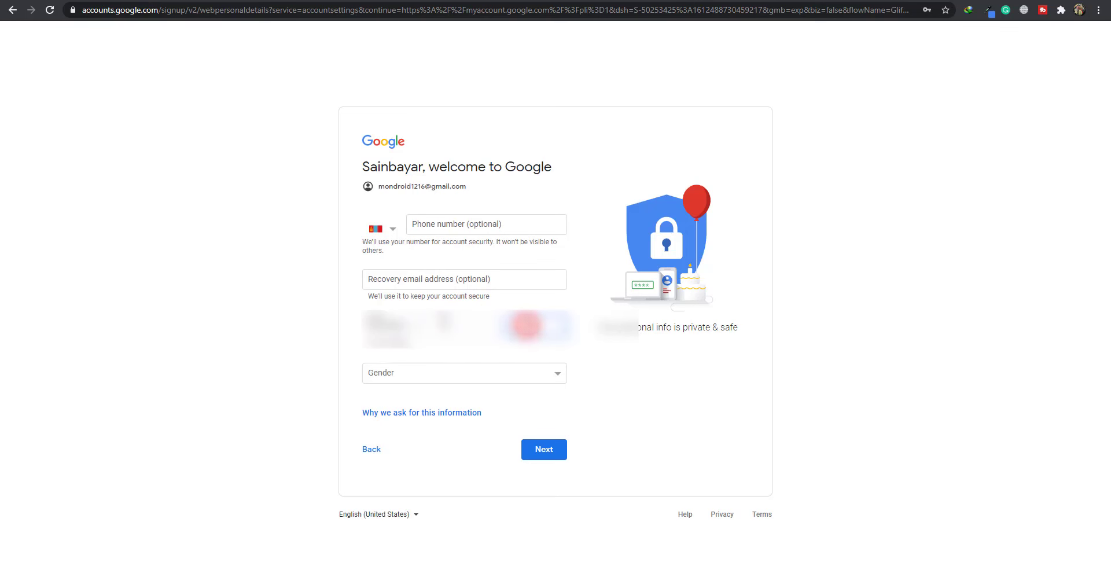
double_click(565, 371)
left_click(565, 371)
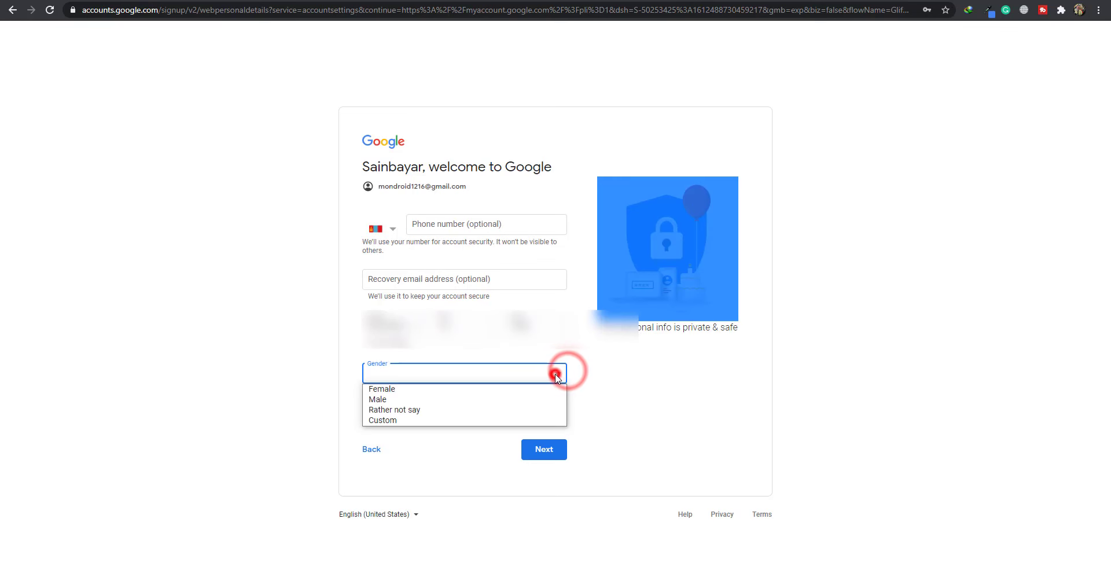
left_click(448, 398)
left_click(543, 449)
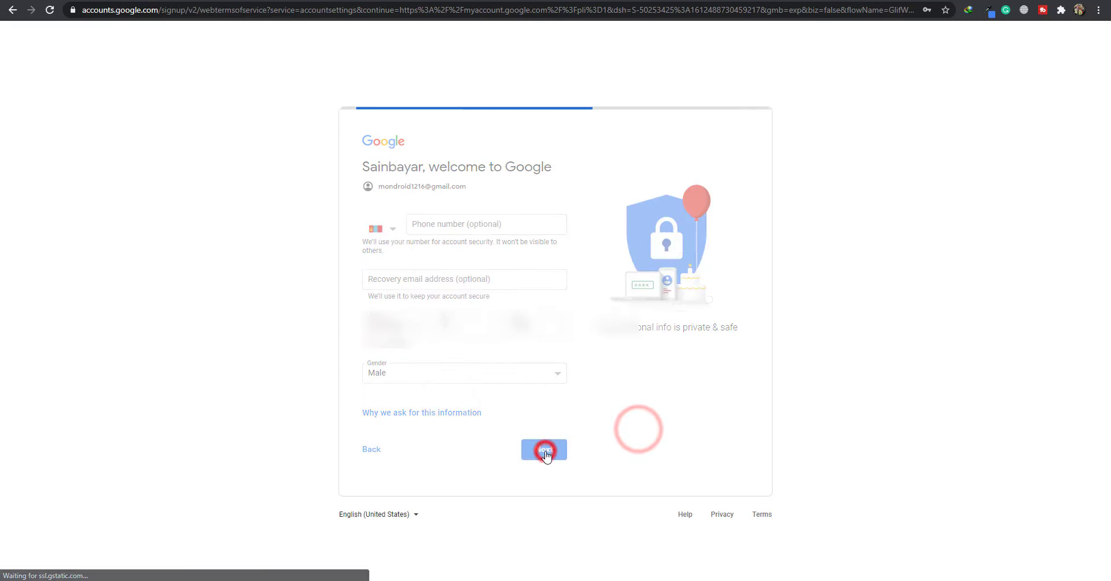
scroll(570, 416, "down", 6)
left_click(539, 509)
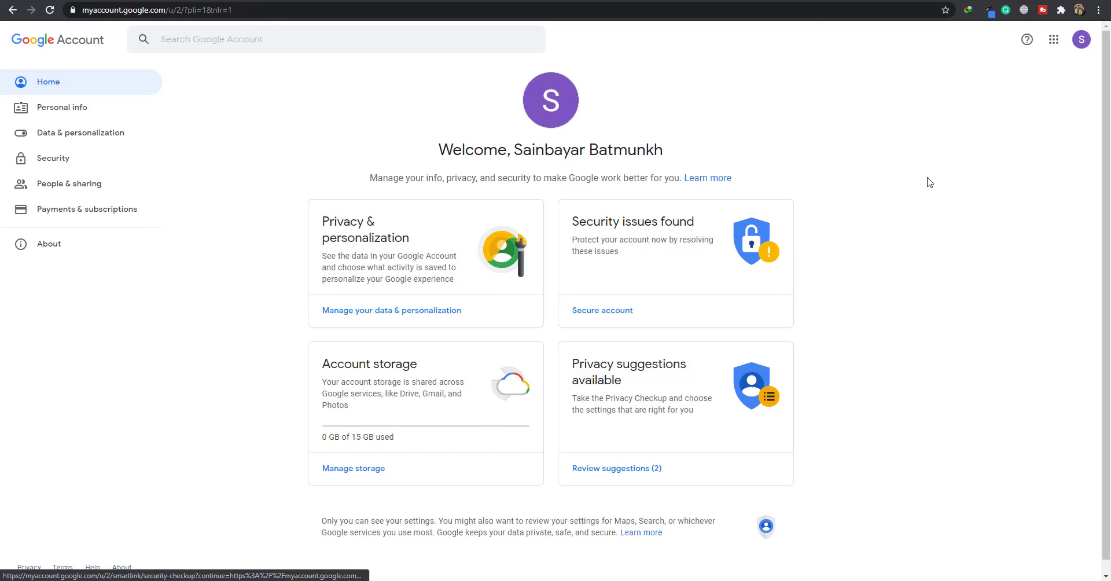
Open Gmail and copy the new account's email address
left_click(1060, 45)
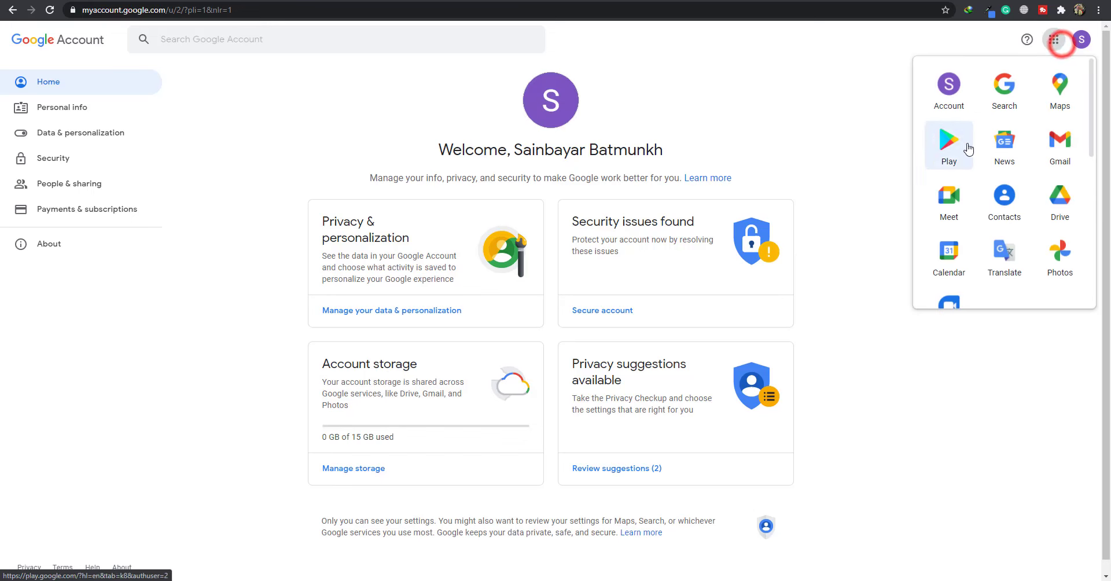
left_click(1053, 142)
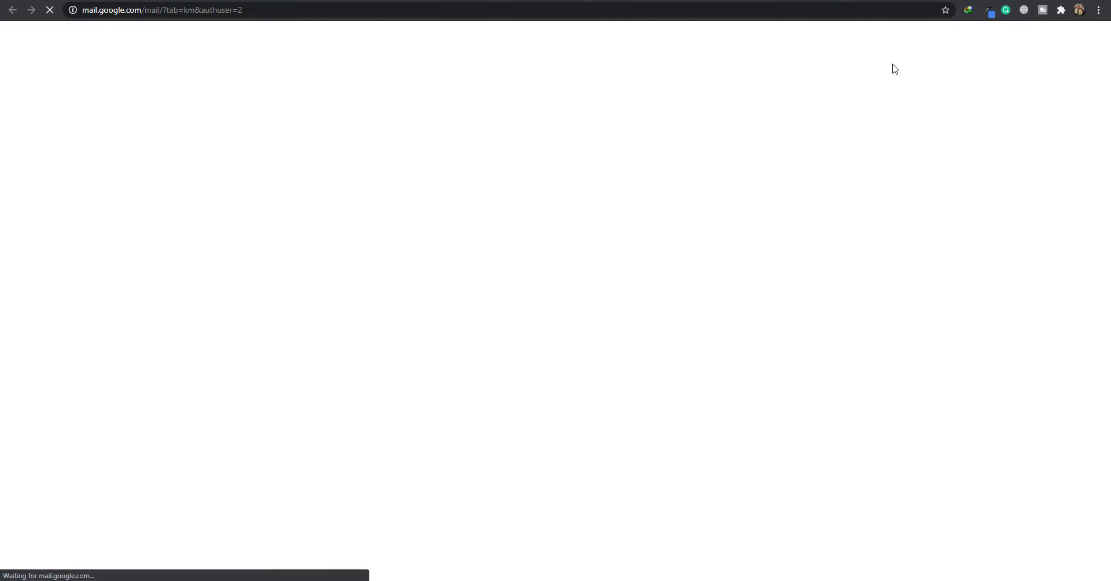
left_click(1091, 39)
left_click_drag(954, 141, 1051, 142)
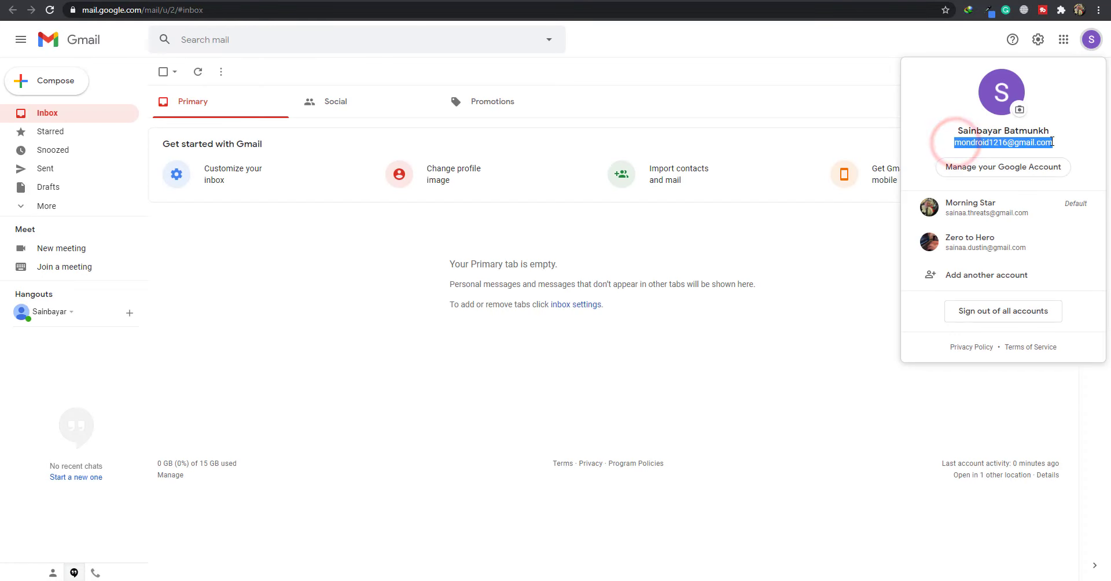
right_click(1044, 148)
left_click(1014, 153)
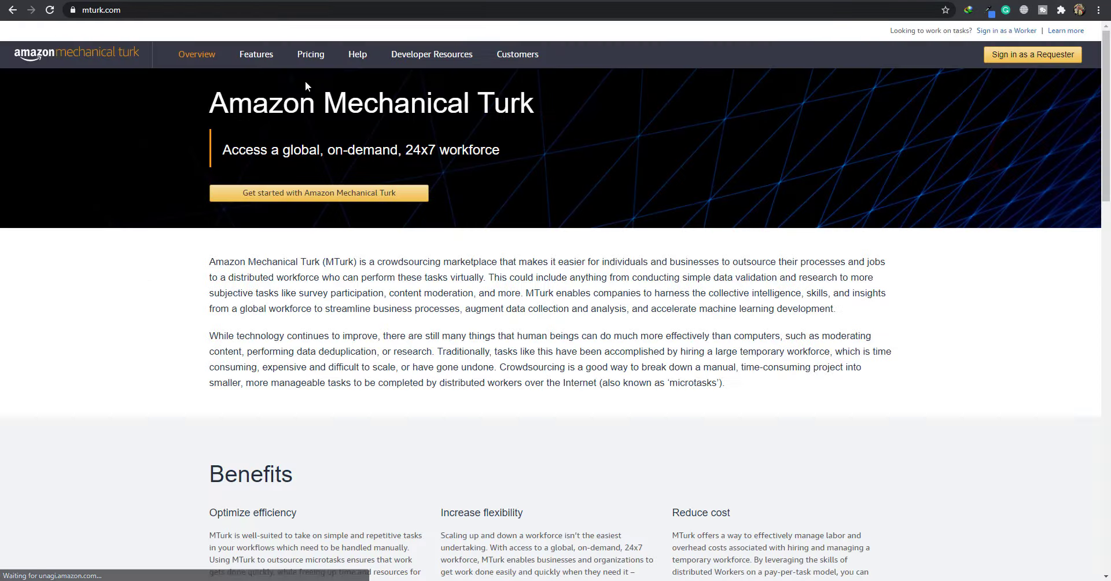
Create a Worker account with a new Amazon account, entering the password twice
left_click(280, 193)
left_click(719, 305)
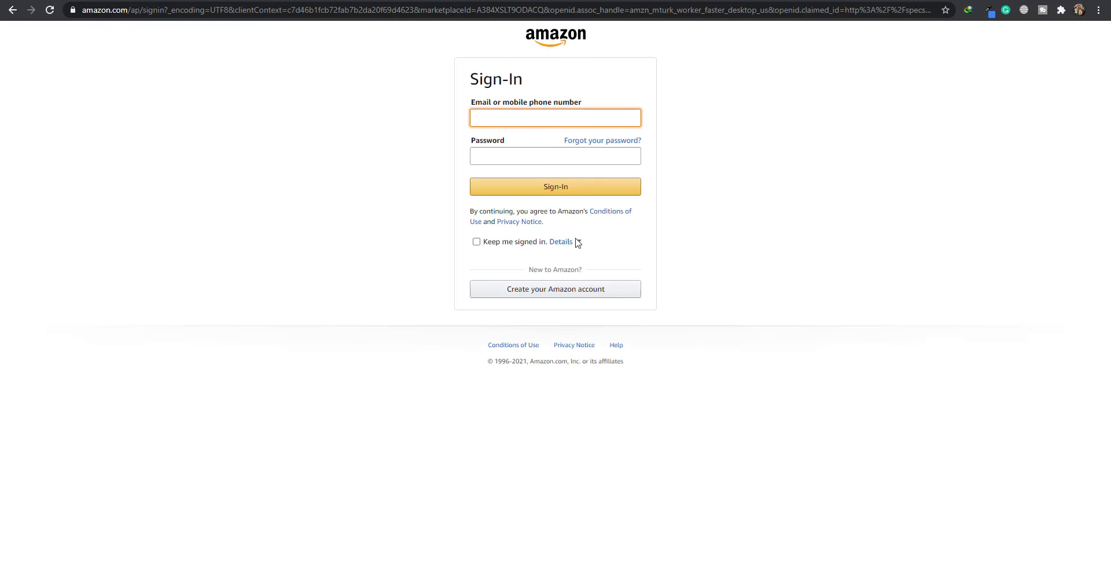
left_click(556, 289)
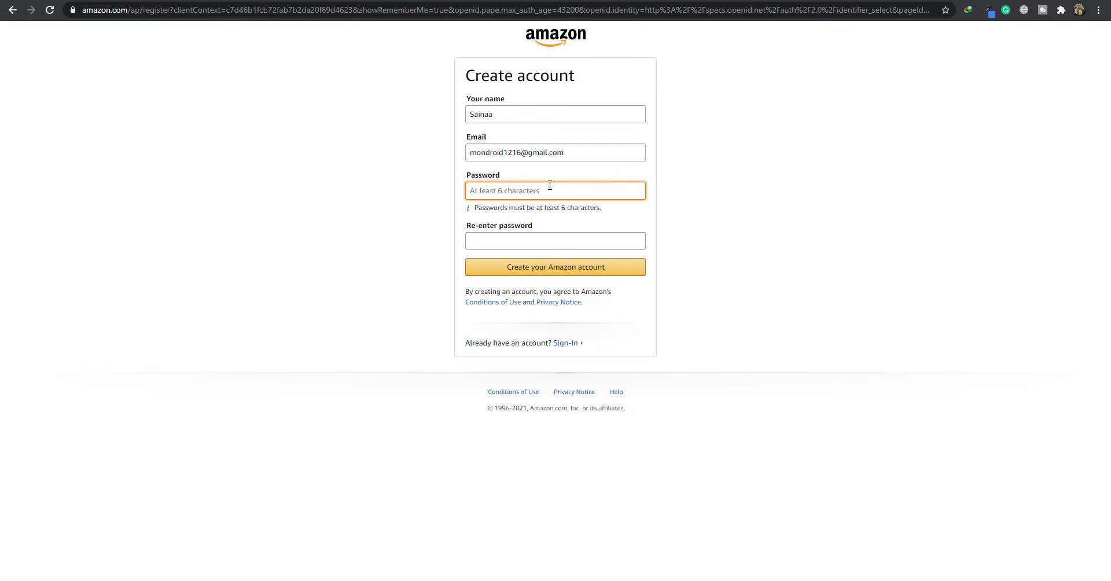
type("•")
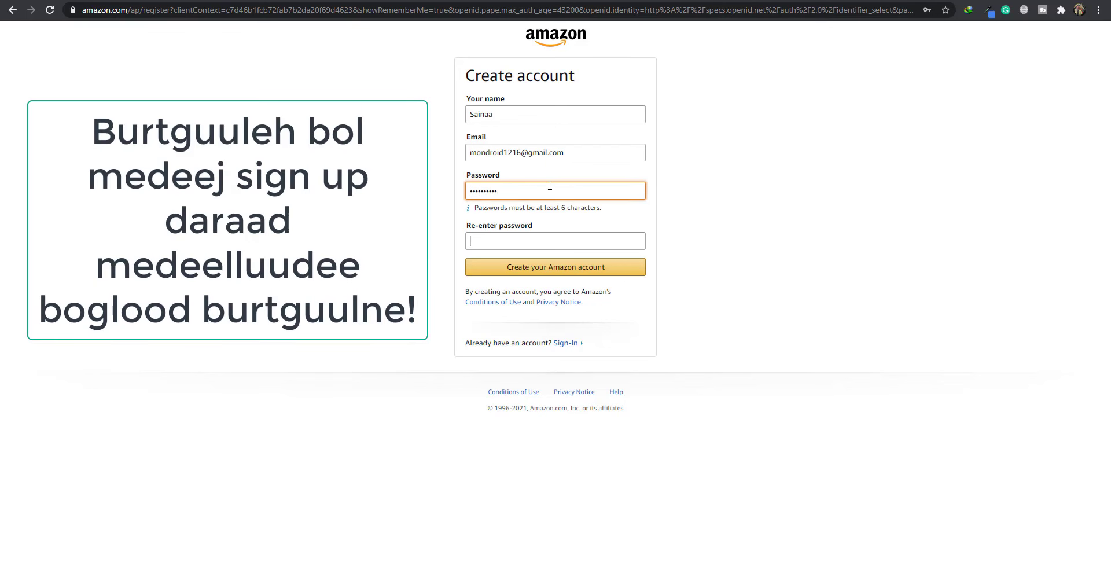
key("Tab")
type("•")
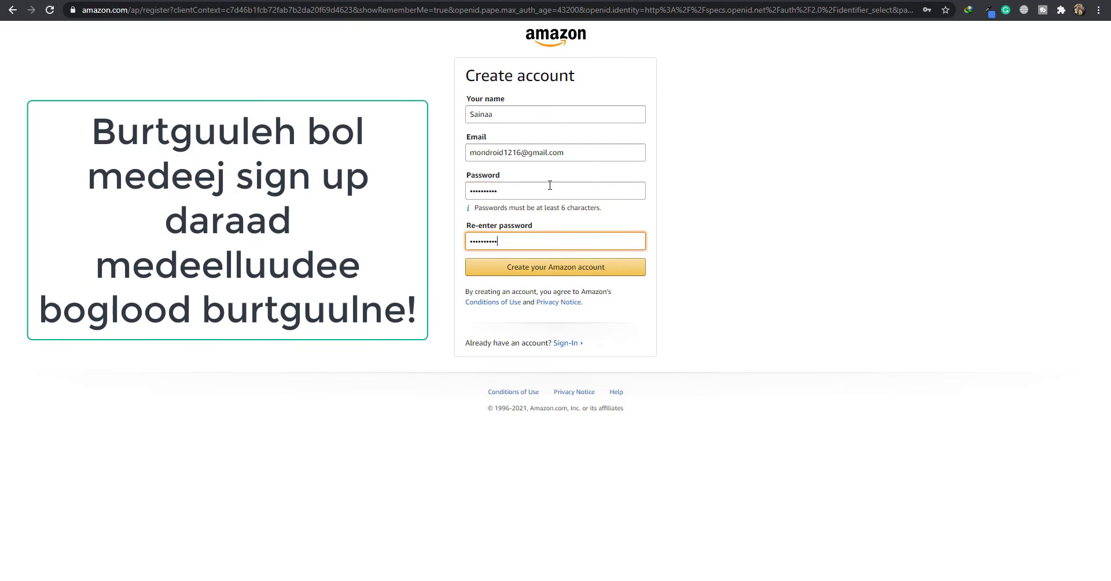
left_click(566, 271)
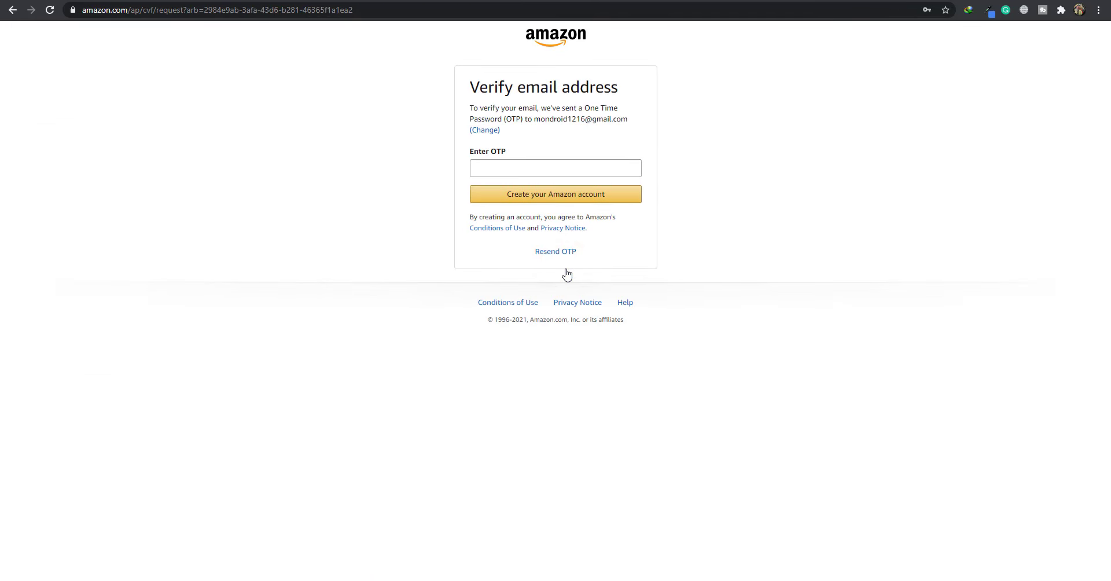
Verify the Amazon account with the one-time code from Gmail and finish creating it
left_click(537, 167)
key("alt+Tab")
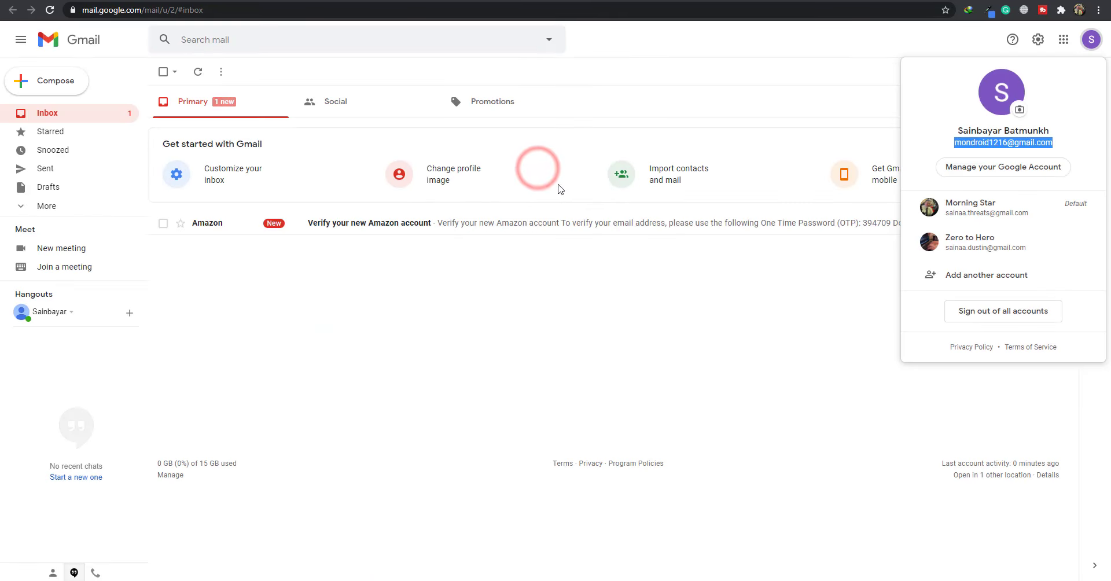
left_click(81, 114)
left_click(245, 108)
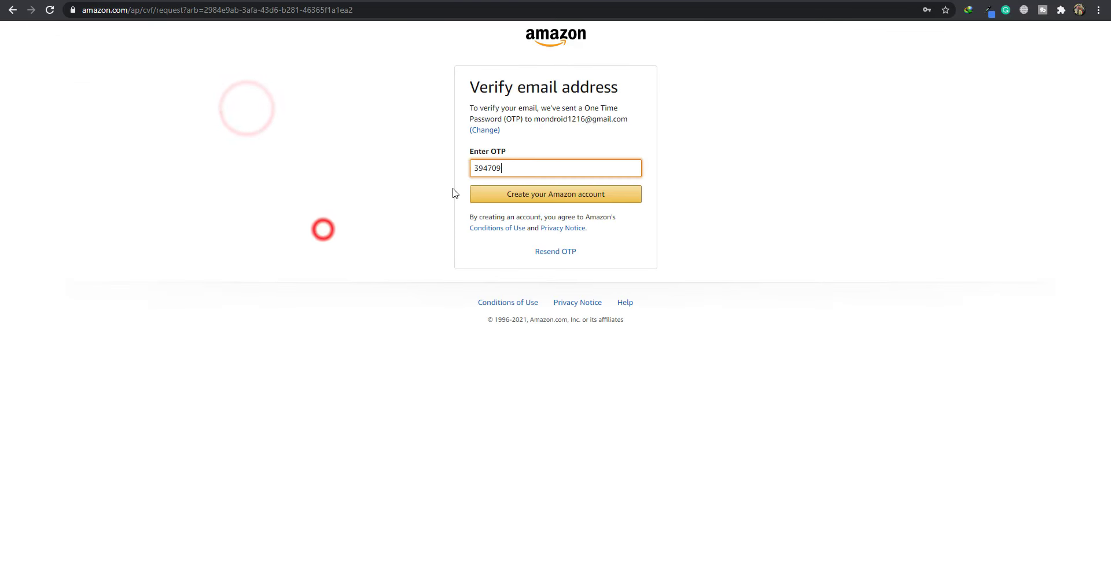
left_click(543, 192)
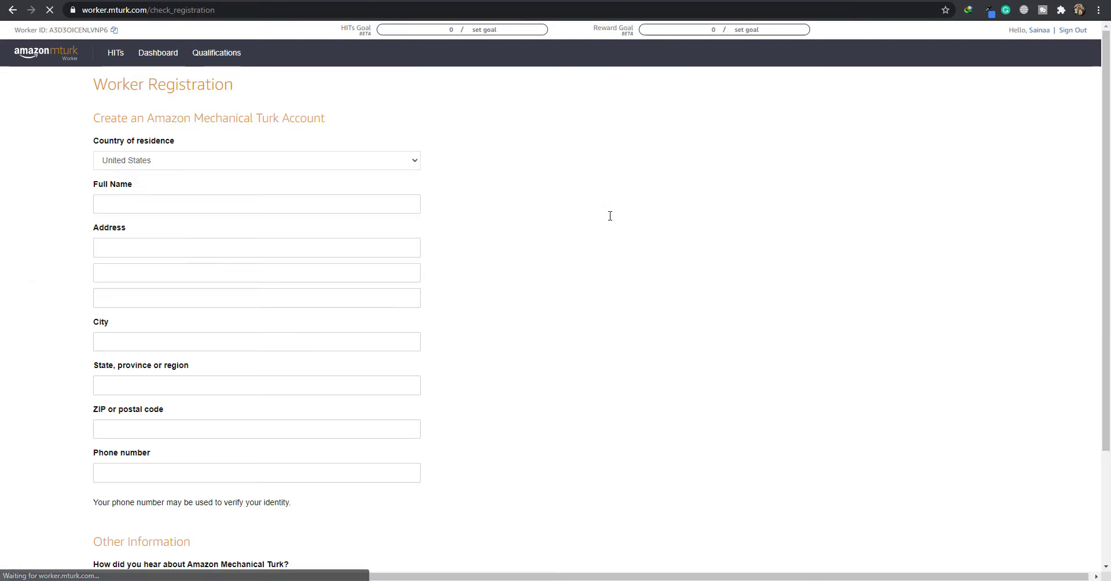
left_click(407, 162)
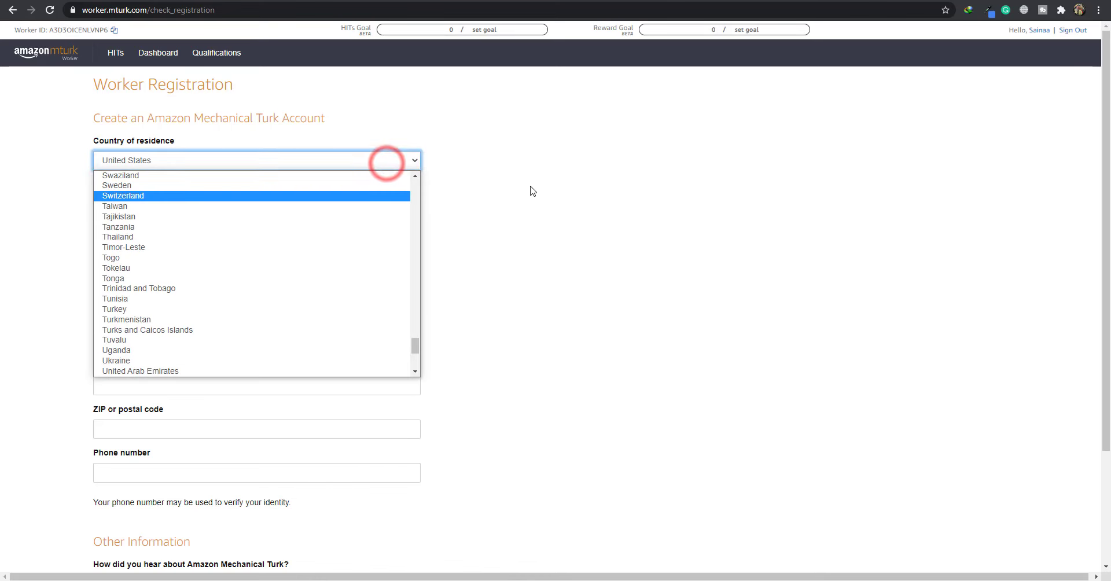
left_click(551, 167)
scroll(501, 215, "down", 1)
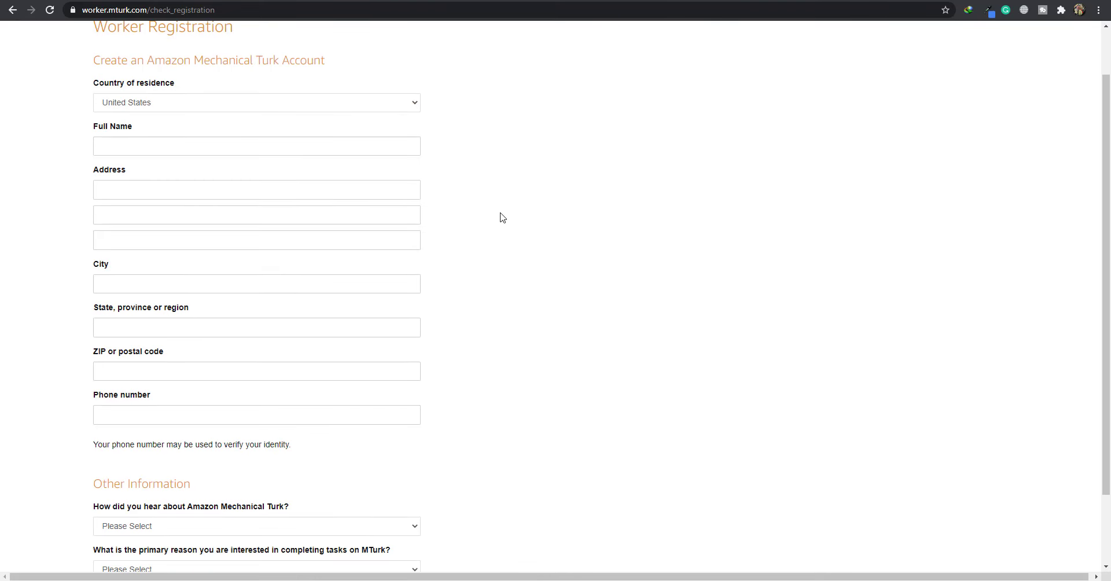
left_click(953, 1)
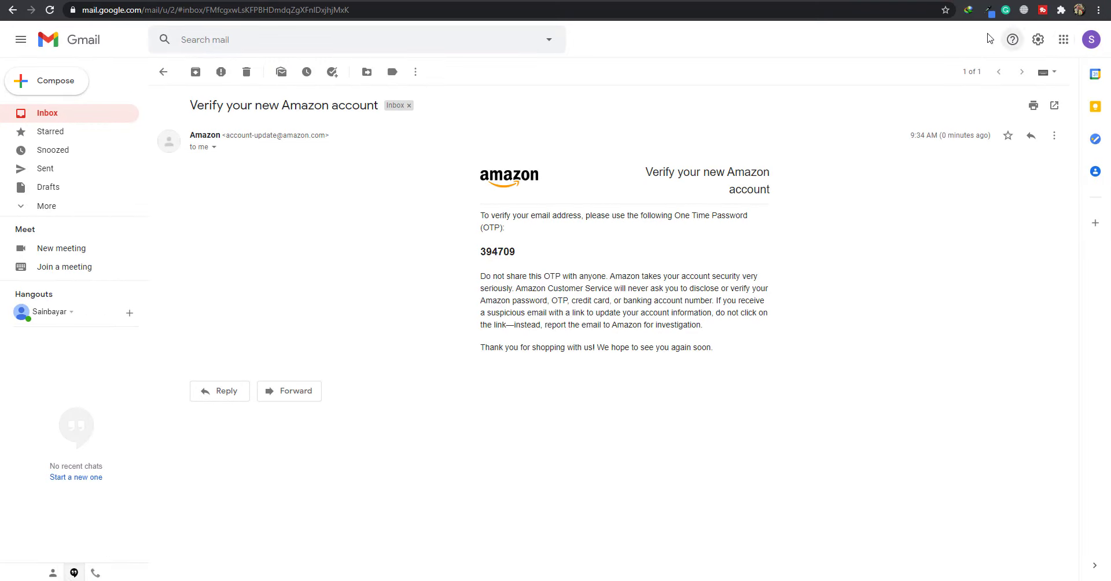
left_click(1091, 39)
left_click(995, 212)
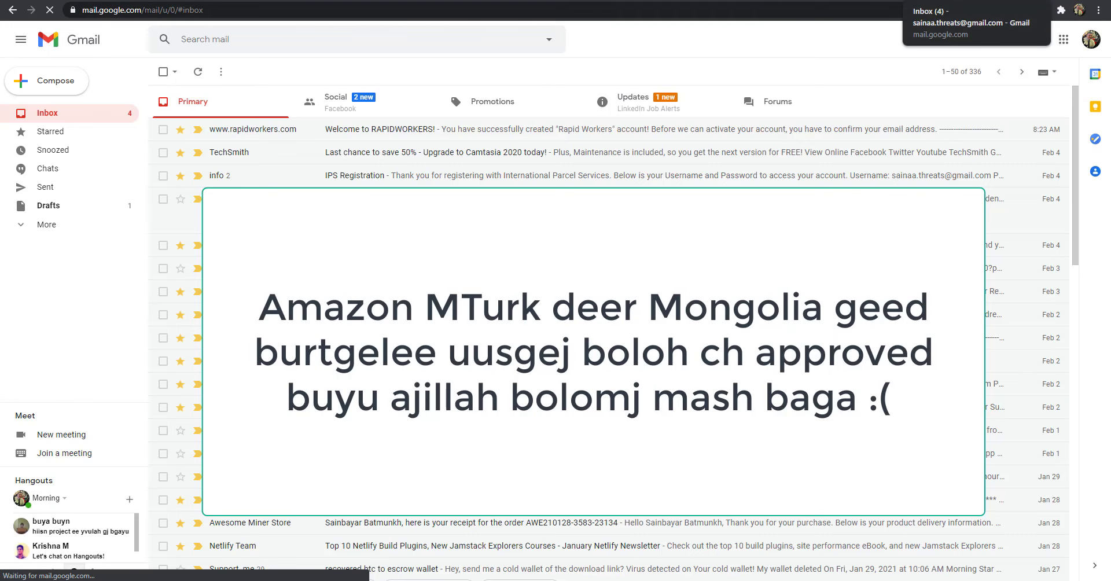
left_click(862, 1)
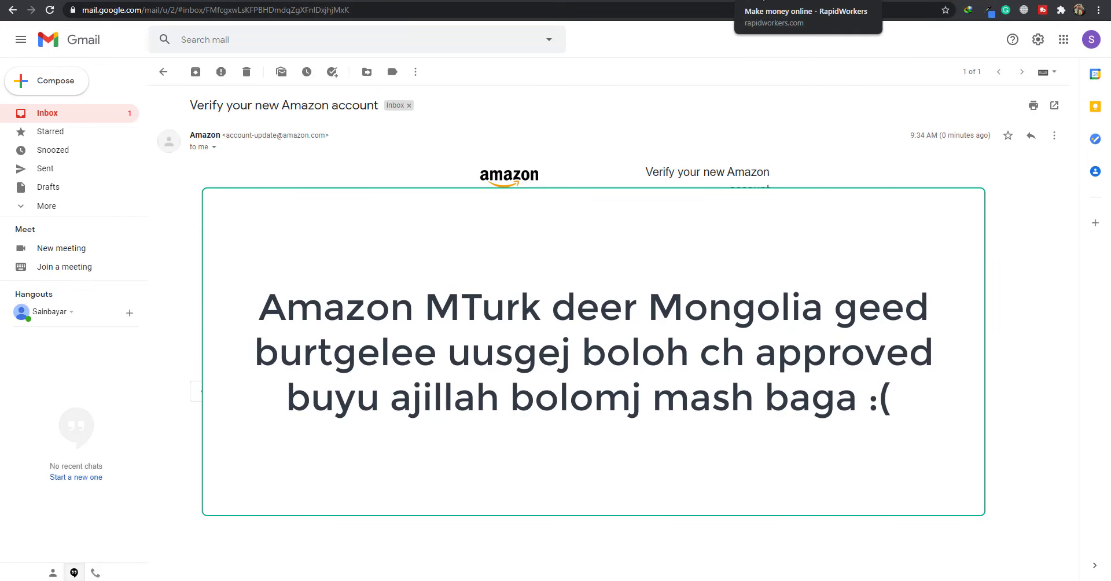
left_click(682, 1)
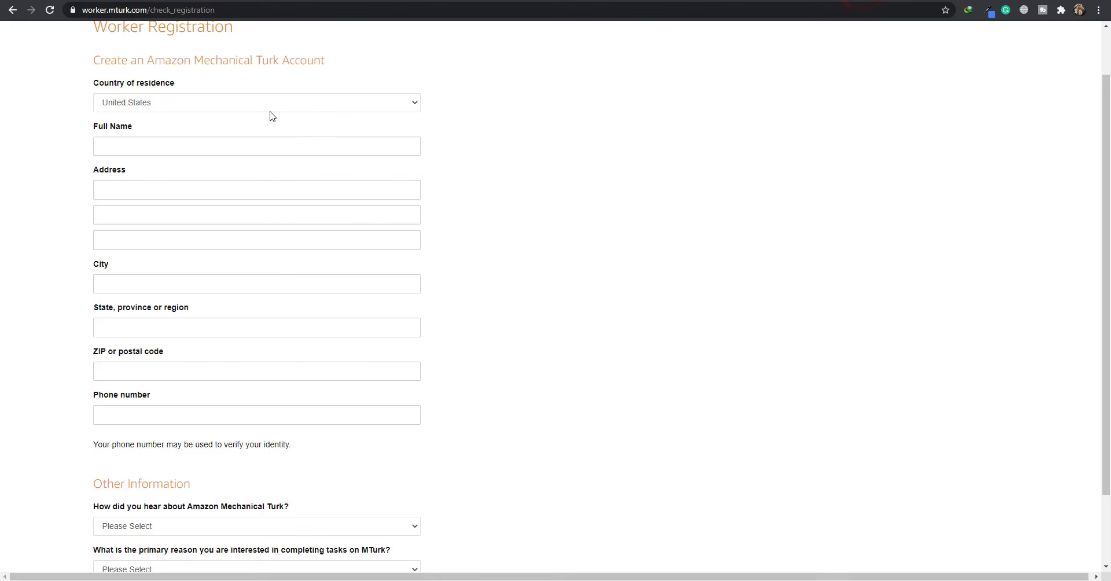
left_click(362, 102)
scroll(297, 208, "down", 2)
scroll(297, 209, "up", 15)
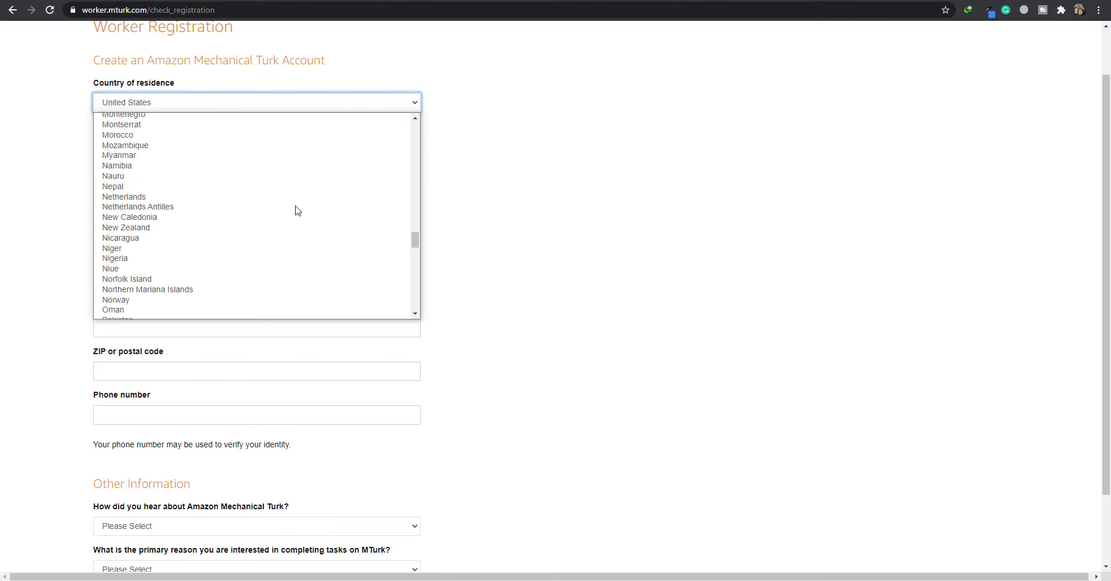
scroll(297, 211, "up", 12)
scroll(296, 211, "down", 6)
scroll(295, 212, "down", 2)
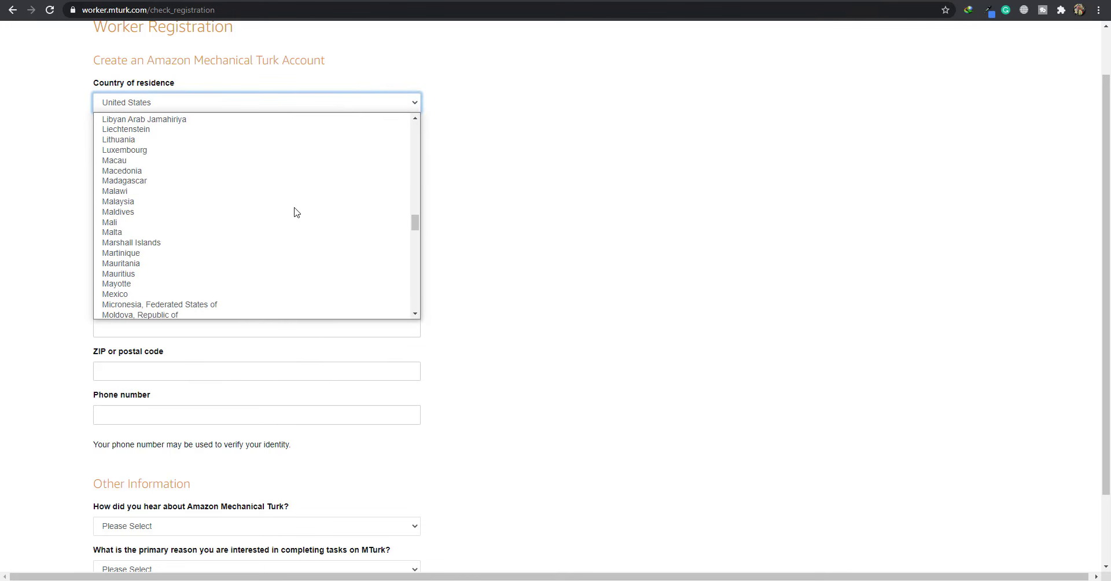
scroll(295, 212, "down", 3)
left_click(525, 179)
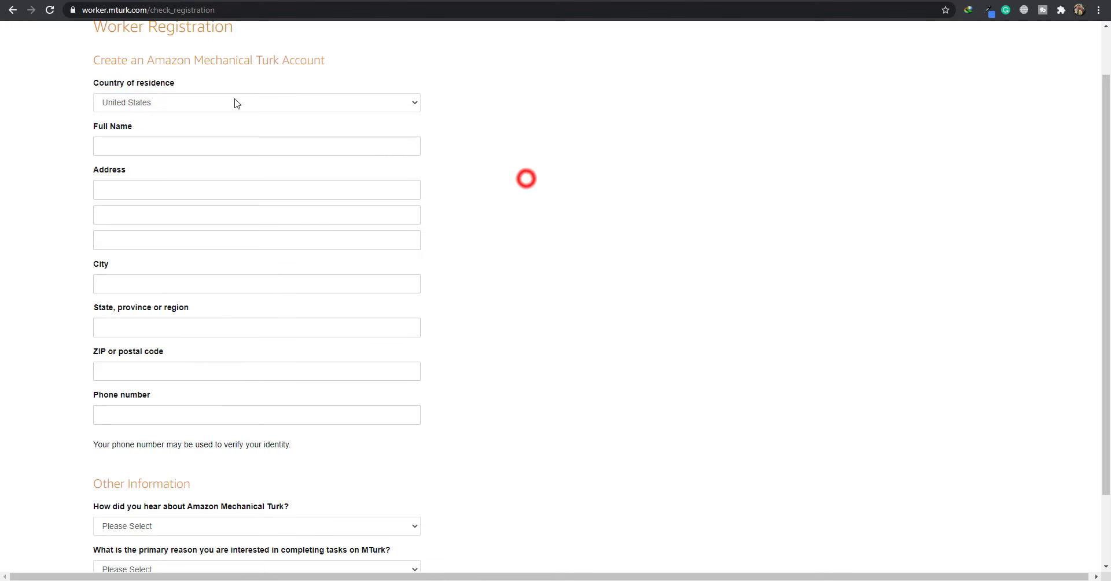
left_click(224, 104)
scroll(216, 191, "up", 14)
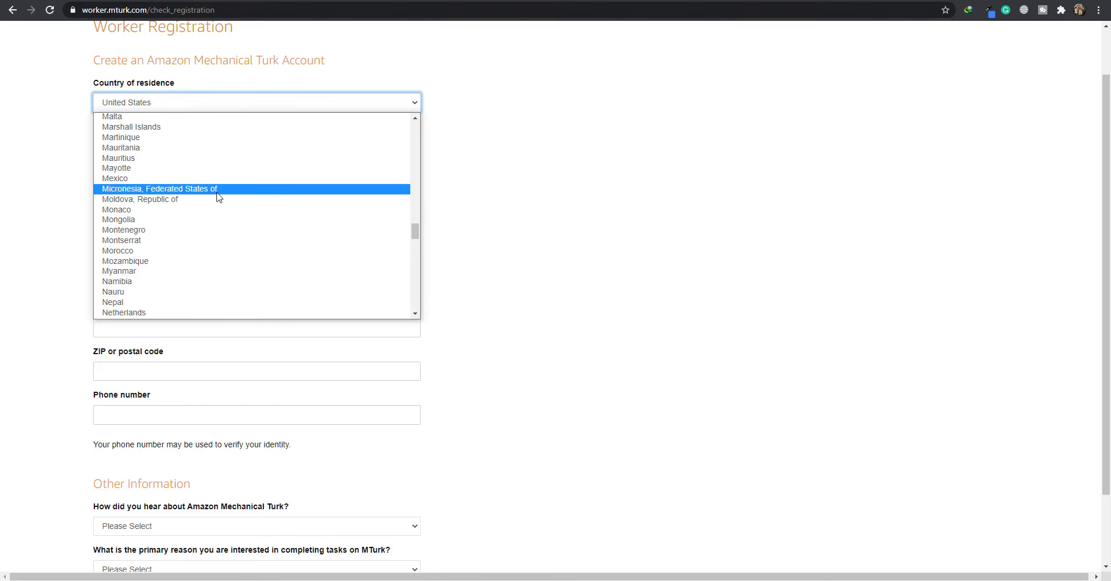
left_click(519, 143)
scroll(315, 286, "down", 3)
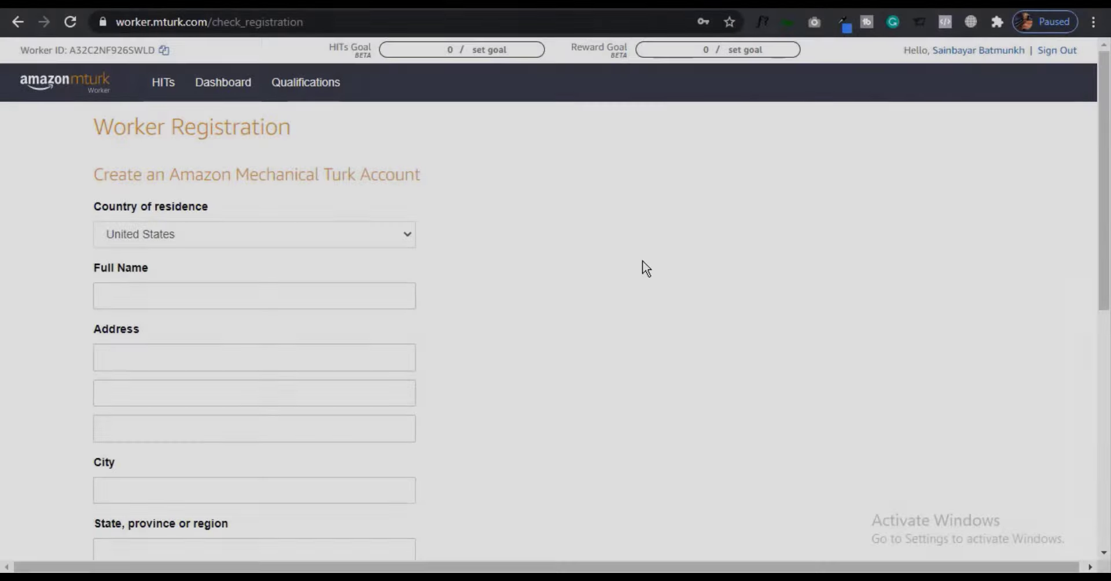
scroll(642, 265, "down", 1)
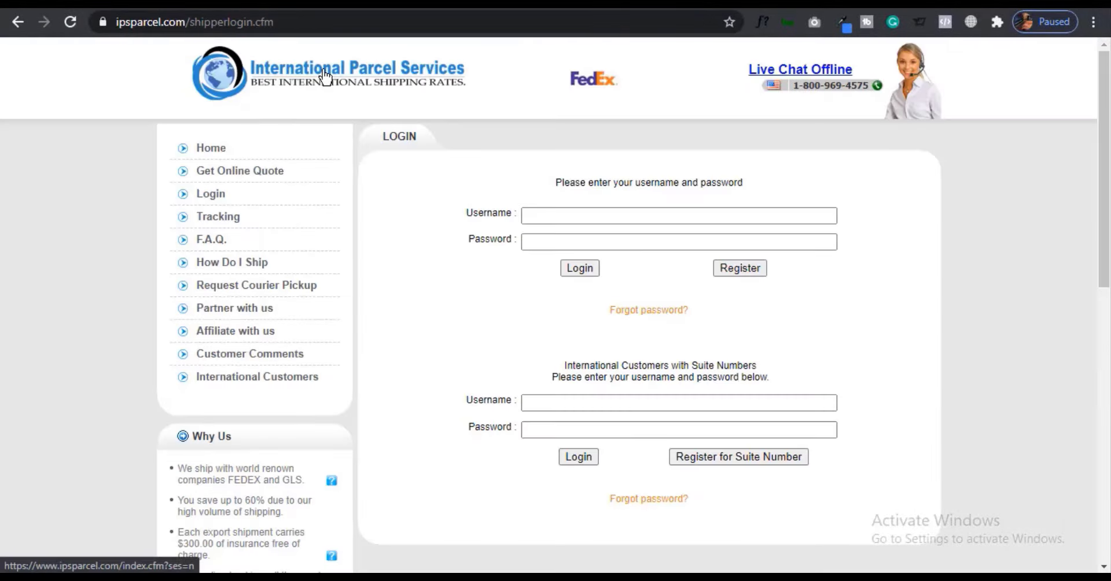
Go to International Parcel Services and start registering for a suite number
left_click(324, 75)
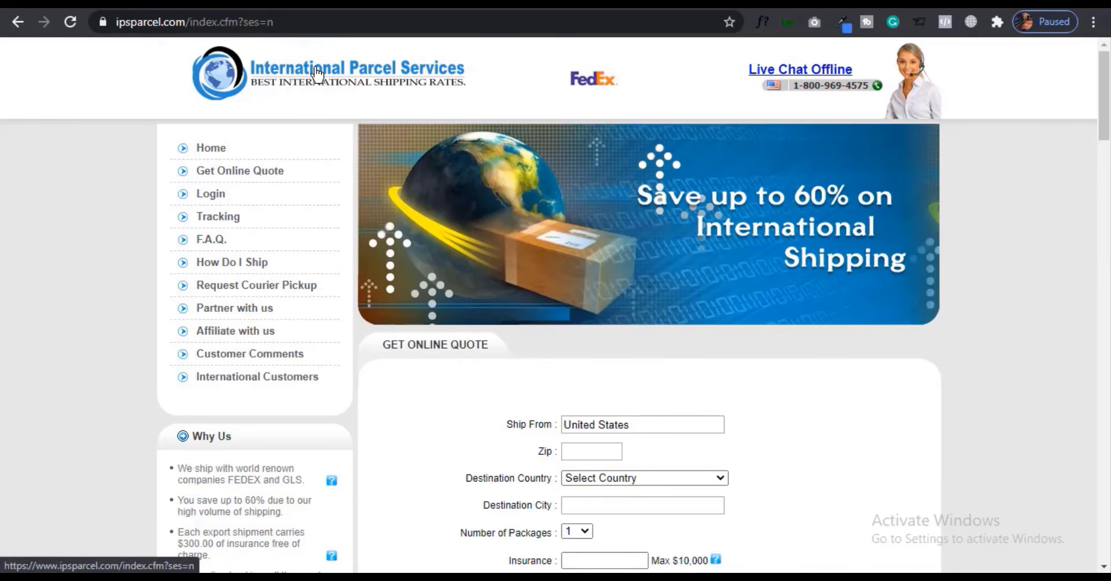
left_click(209, 192)
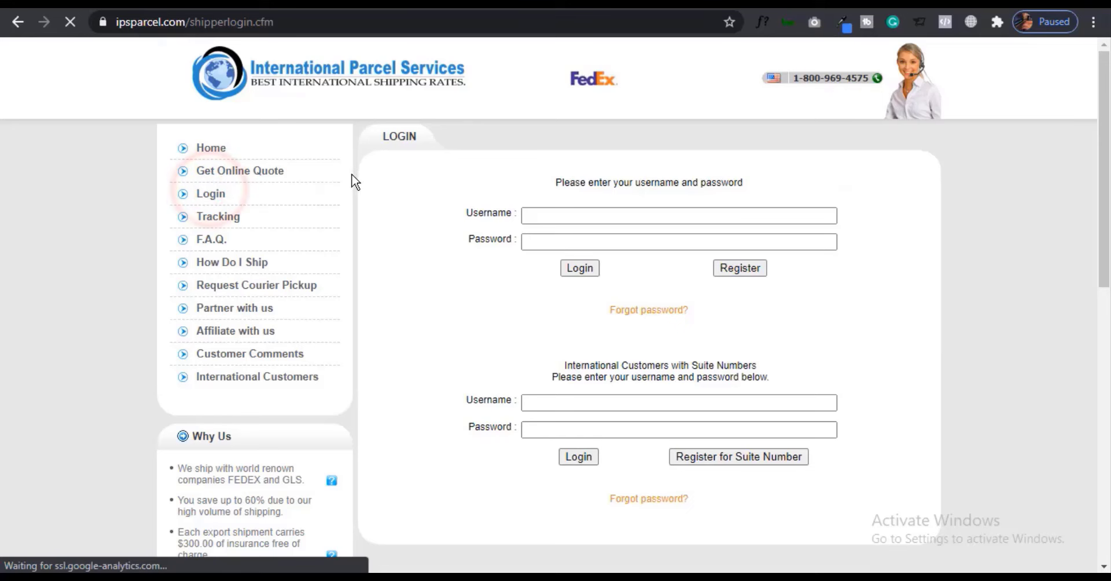
scroll(359, 373, "down", 2)
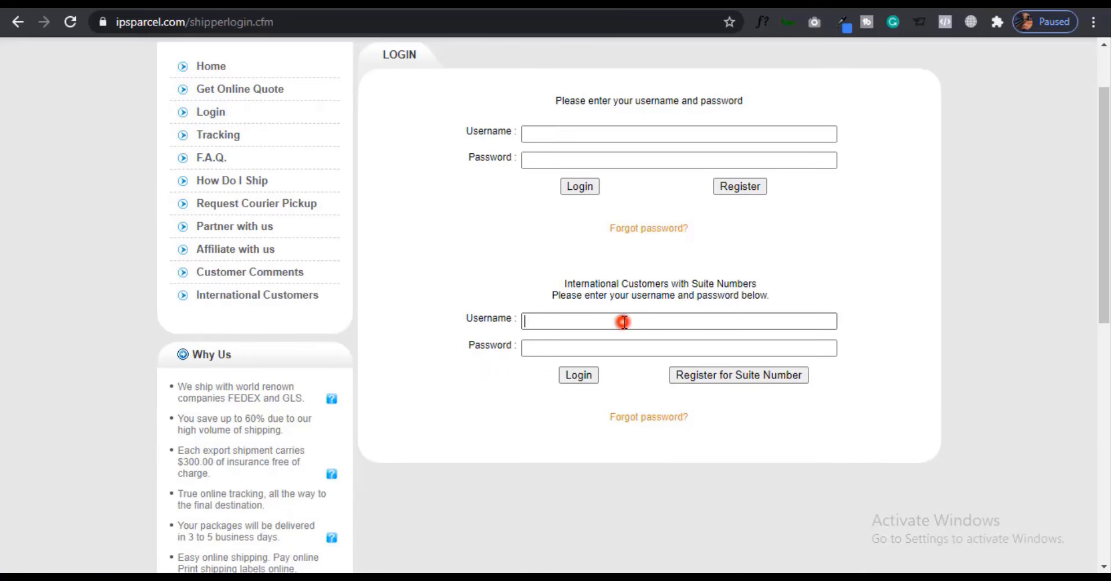
left_click(745, 376)
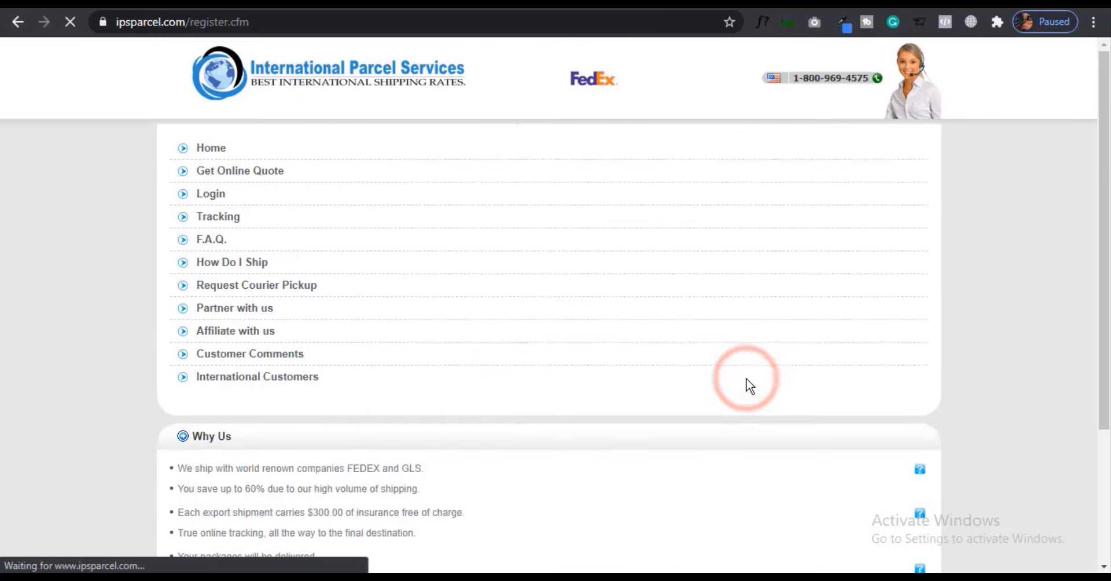
scroll(992, 287, "down", 1)
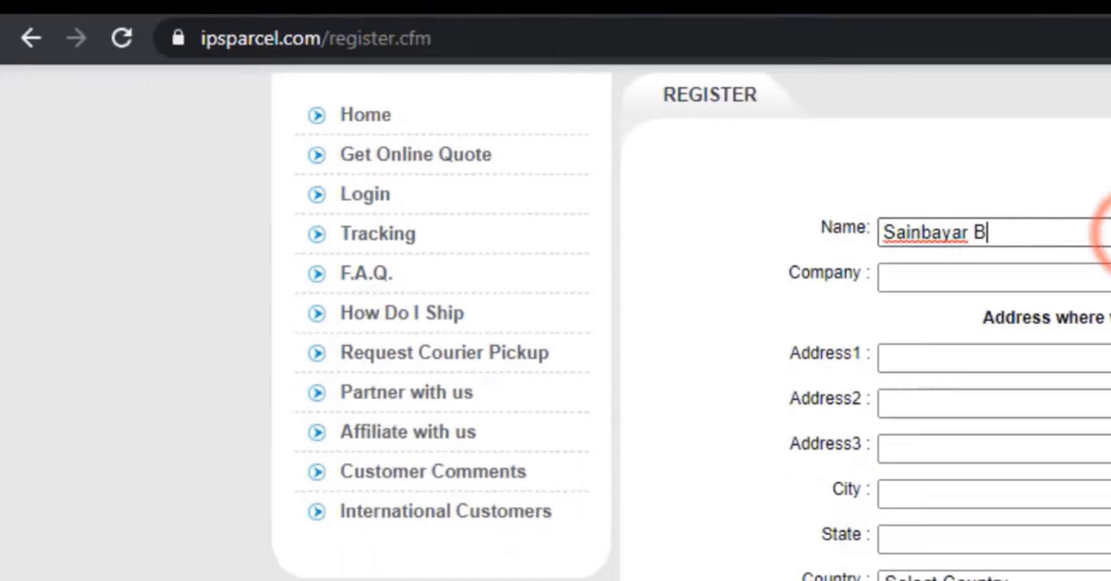
Finish the address fields, choose Mongolia as the country, and fill in the state
type("atmo")
left_click(588, 336)
type("mong")
left_click(560, 308)
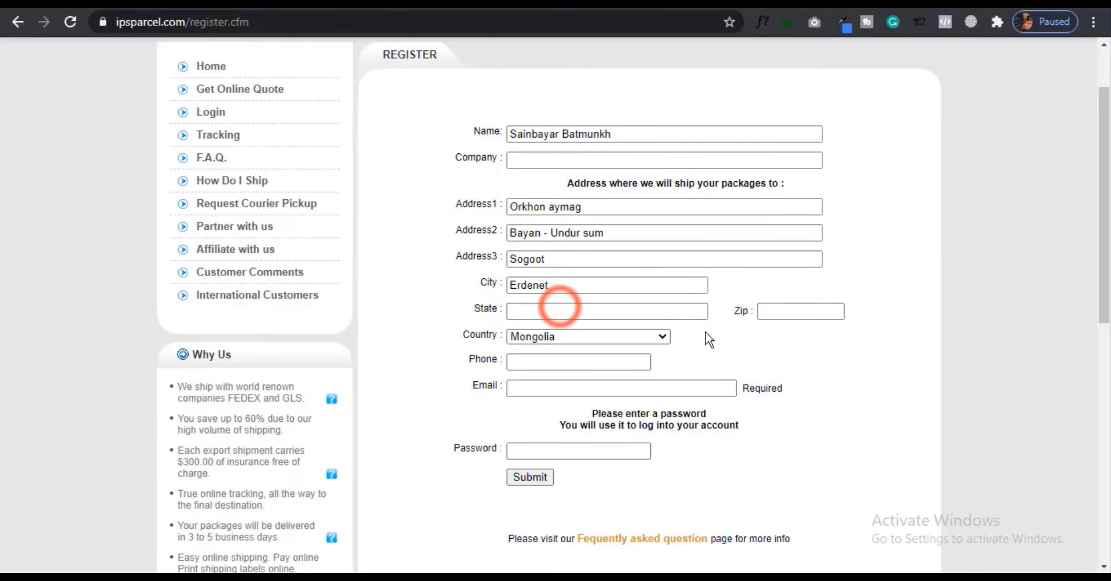
left_click(650, 311)
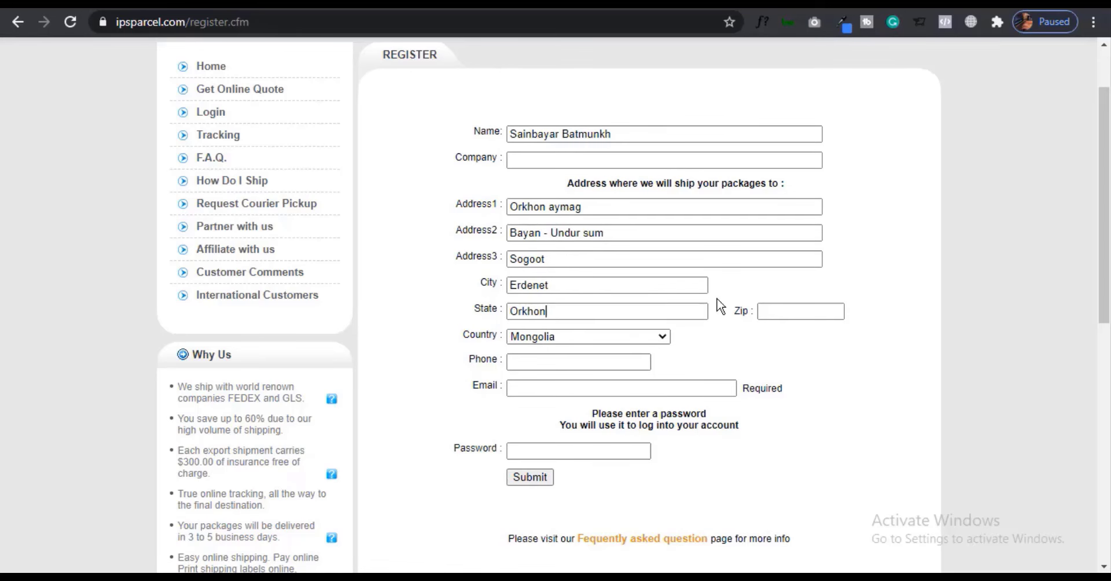
left_click(802, 309)
Open zipcode.mn in a new tab and bring up the Mongolia ZIP code map
type("61035")
key("ctrl+t")
type("zip")
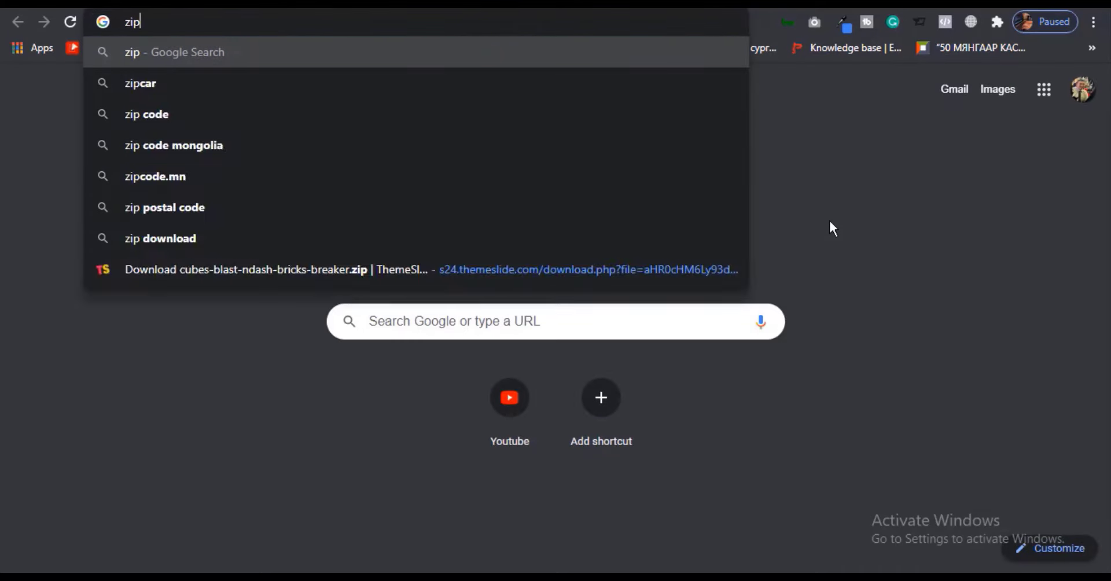
type("code.mn")
key("Return")
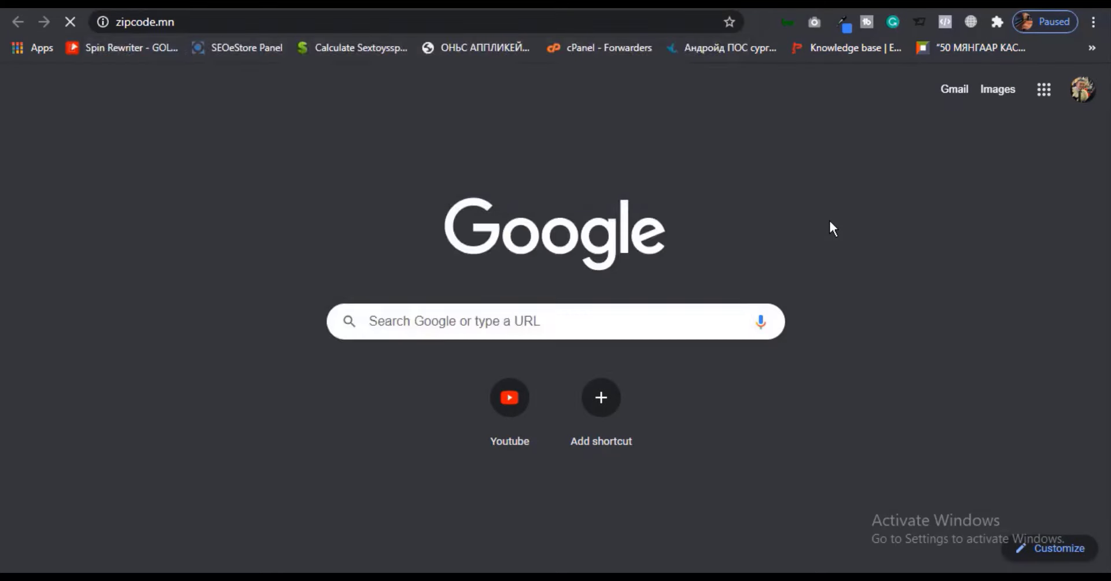
left_click(405, 222)
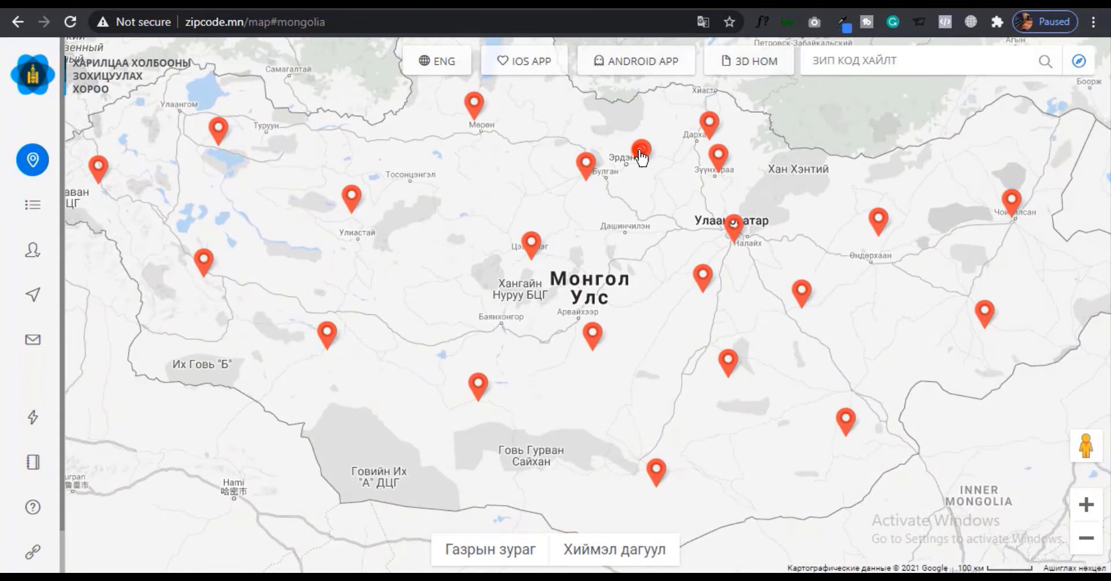
Drill through Эрдэнэт, Орхон and Баян-Өндөр сум to find Согоот's ZIP code
left_click(640, 155)
left_click(717, 156)
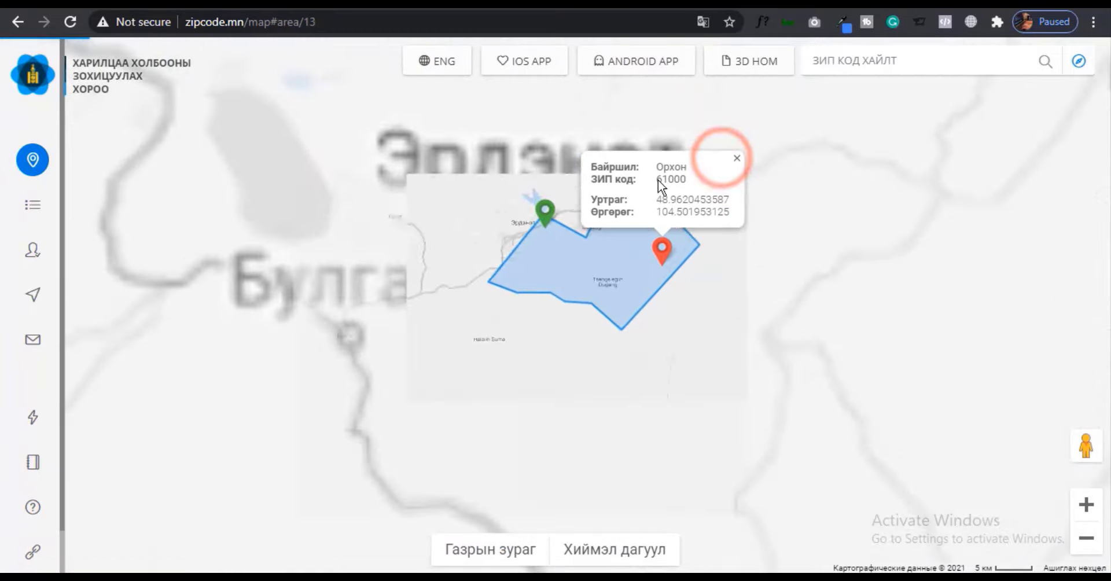
left_click(464, 228)
left_click(547, 180)
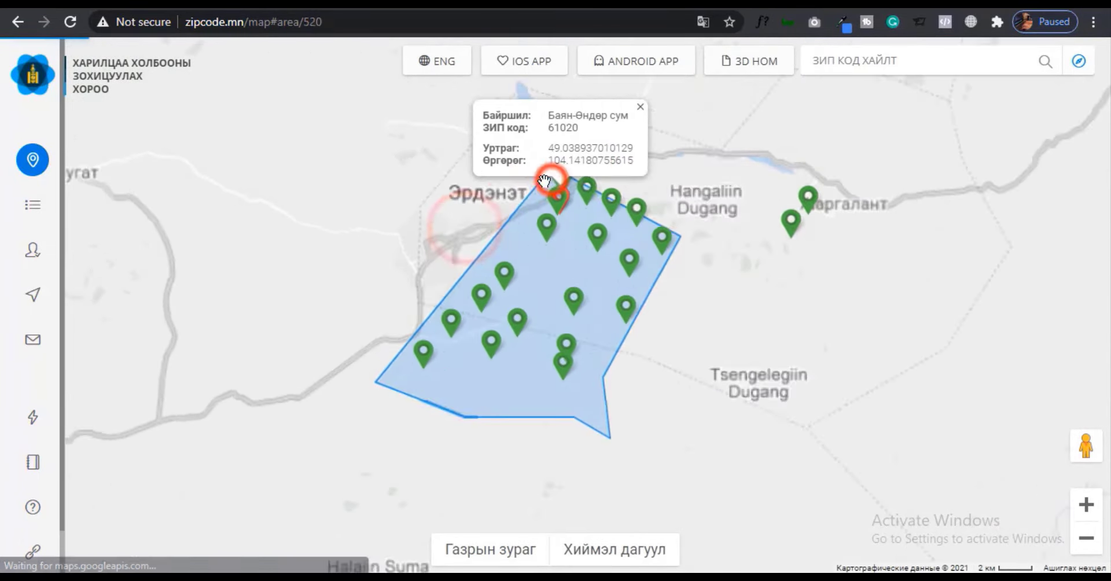
left_click(578, 220)
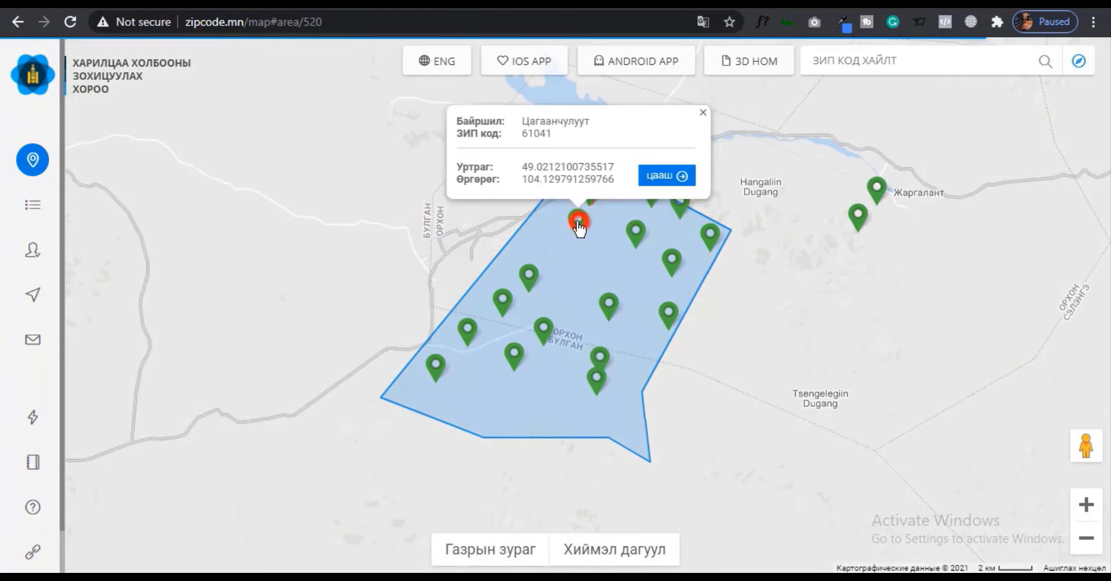
left_click(634, 236)
left_click(606, 307)
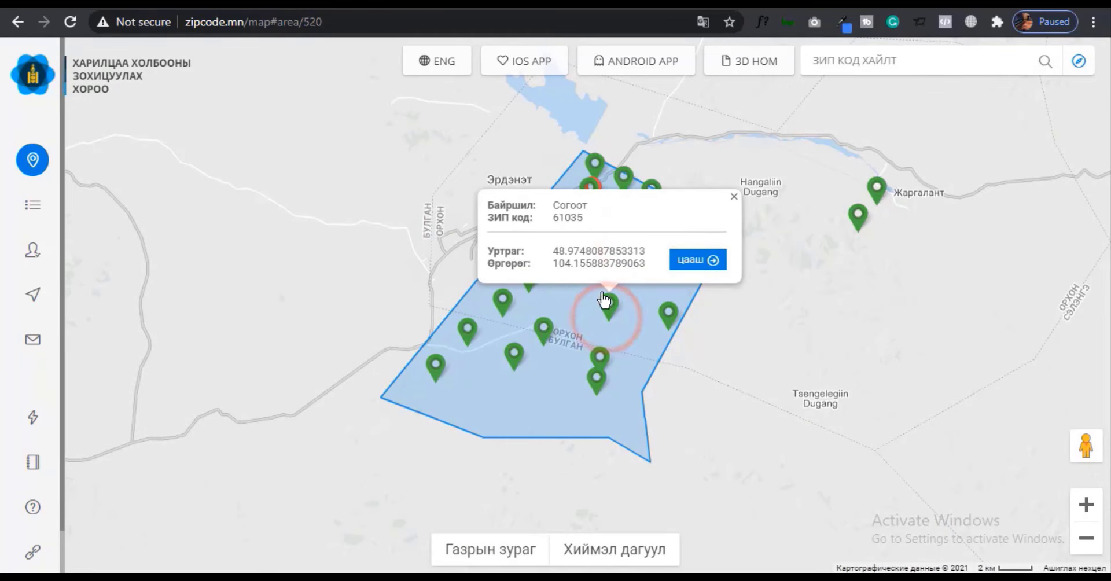
Copy ZIP 61035 and paste it into the registration form's Zip field
double_click(567, 218)
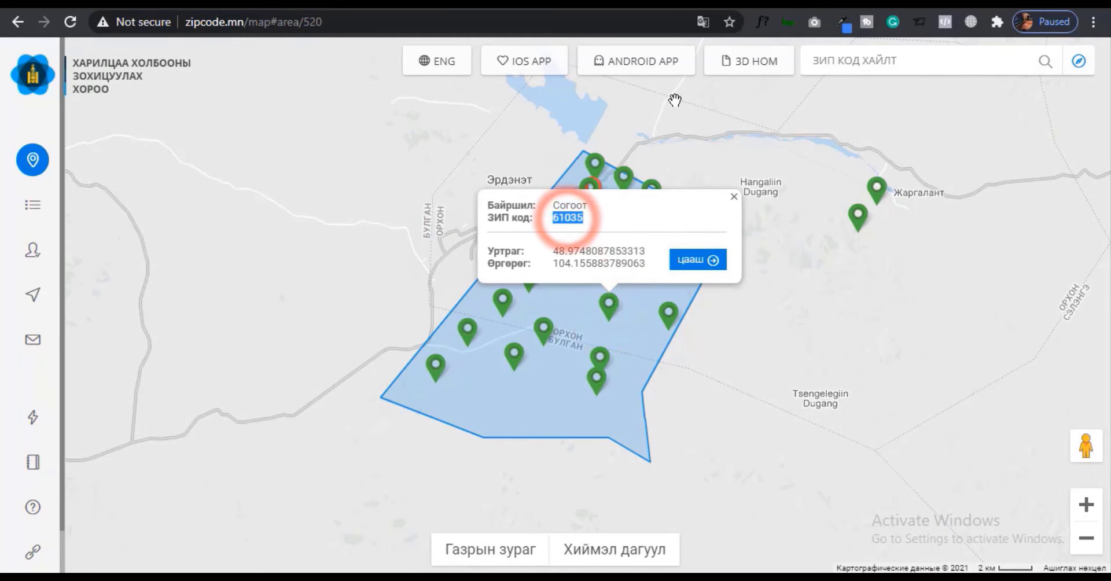
key("ctrl+c")
key("alt+Tab")
left_click(799, 314)
key("ctrl+v")
left_click(558, 359)
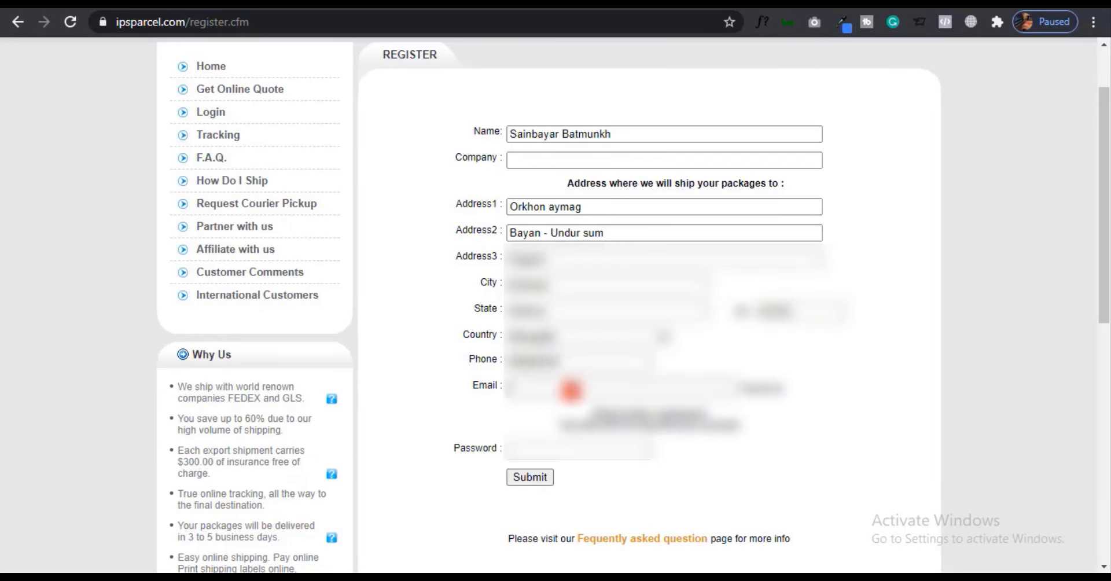
Paste the e-mail address, submit the IPS registration, and read the confirmation notice
key("ctrl+v")
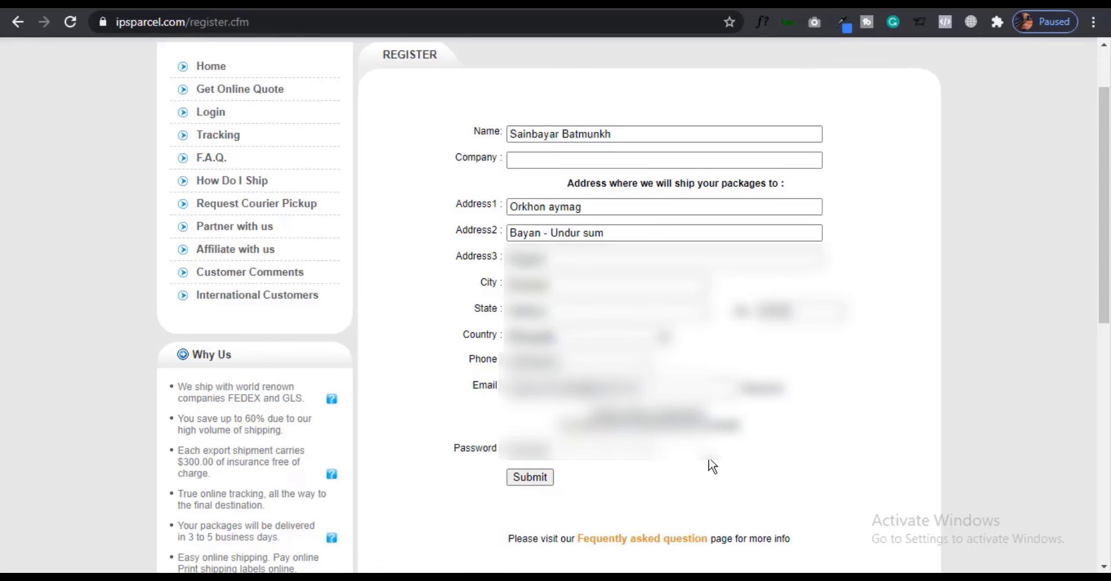
left_click(529, 477)
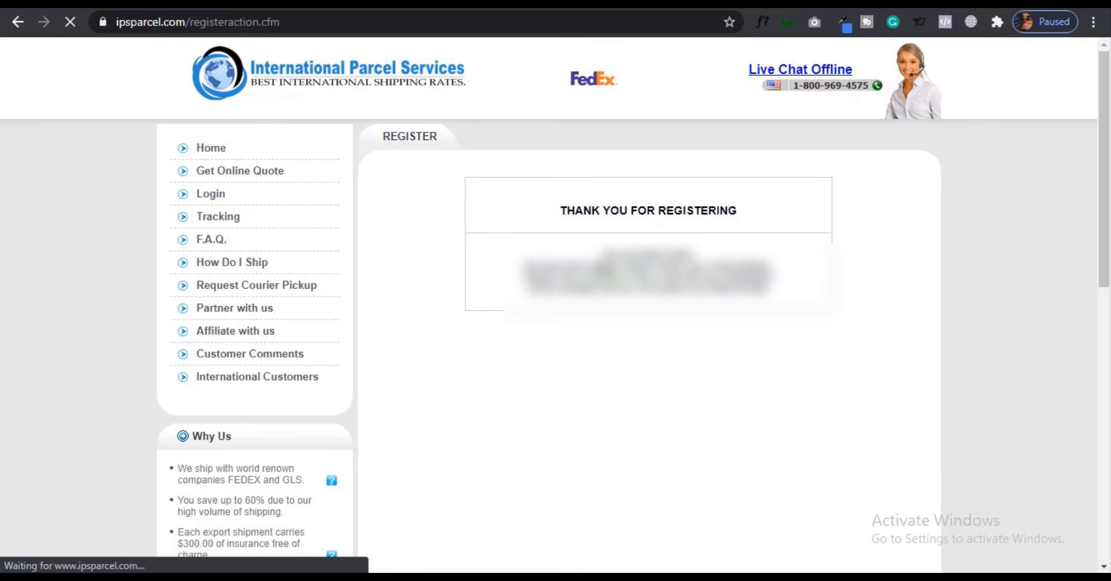
left_click_drag(585, 253, 784, 280)
left_click(605, 253)
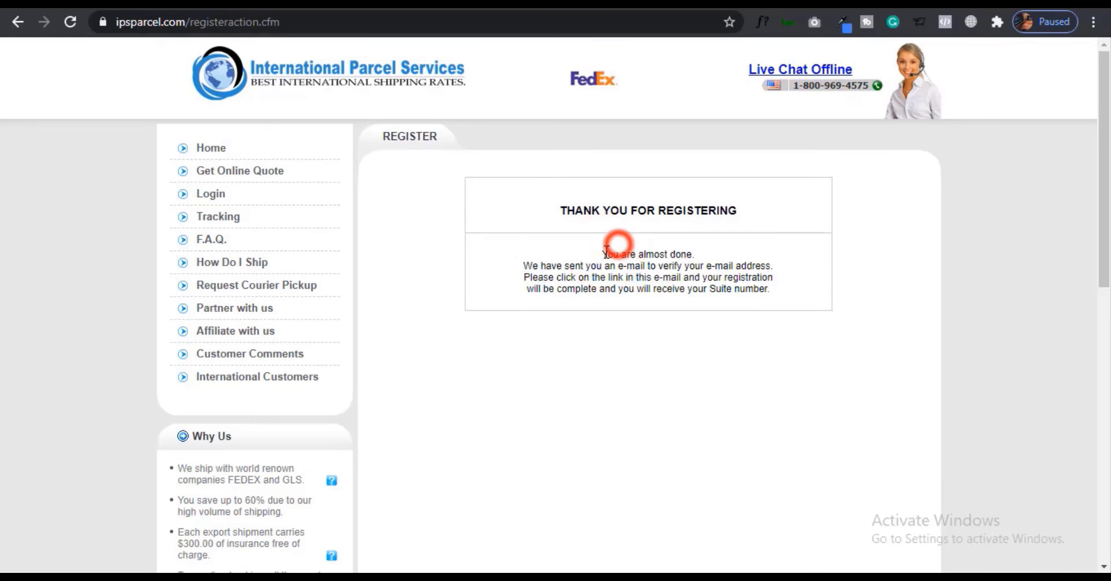
left_click_drag(603, 253, 648, 265)
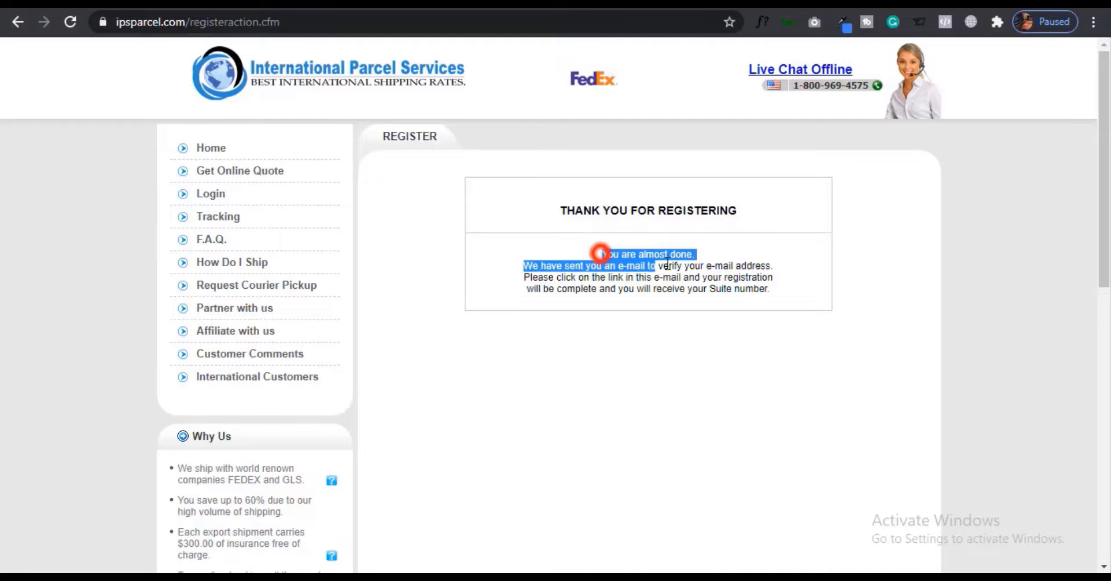
key("ctrl+Tab")
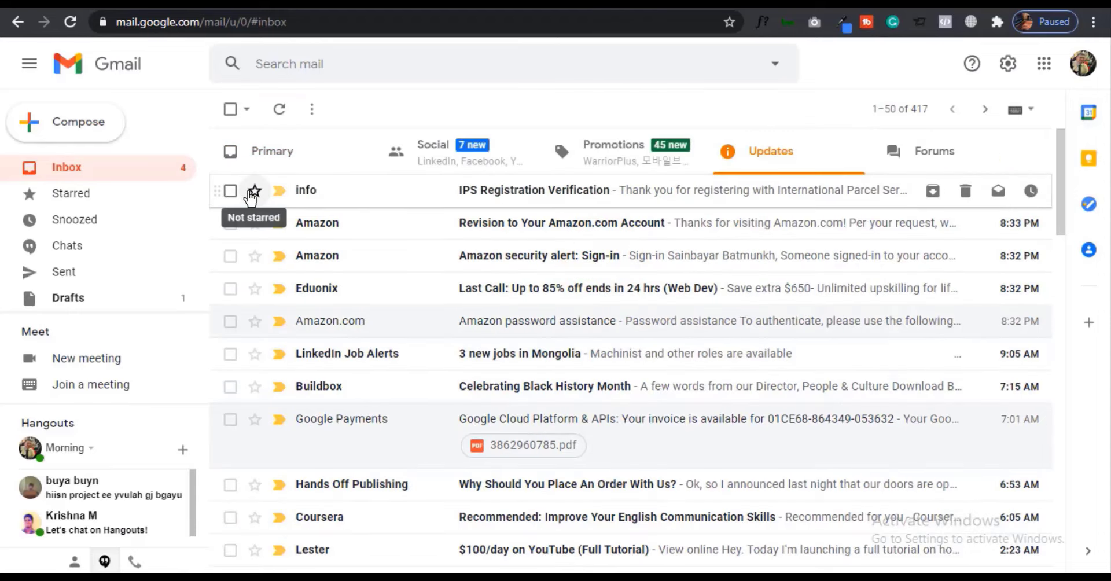
Star and open the IPS Registration Verification e-mail and follow its verification link
left_click(254, 190)
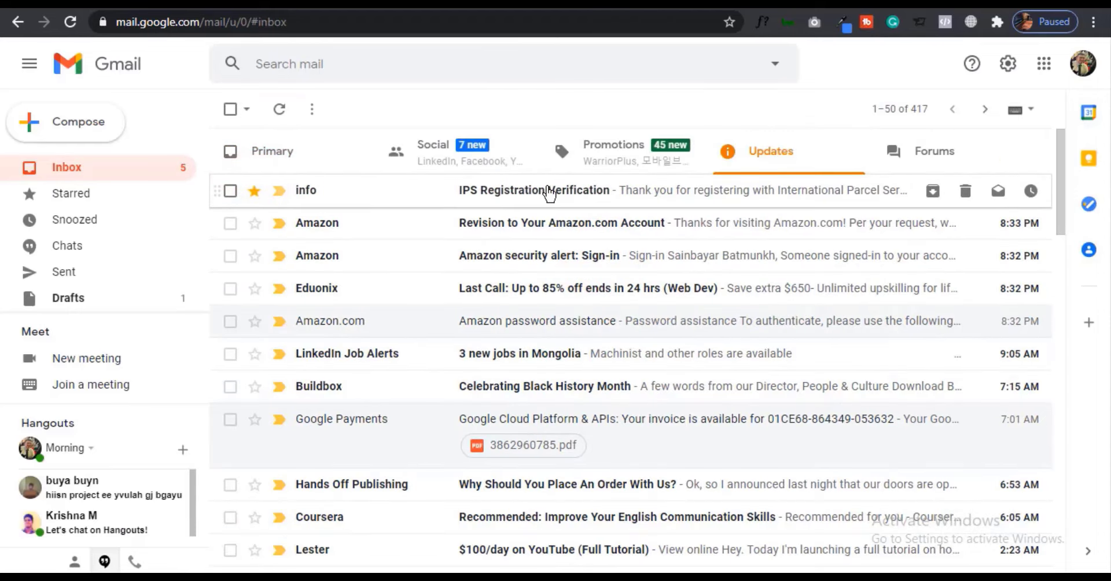
left_click(575, 192)
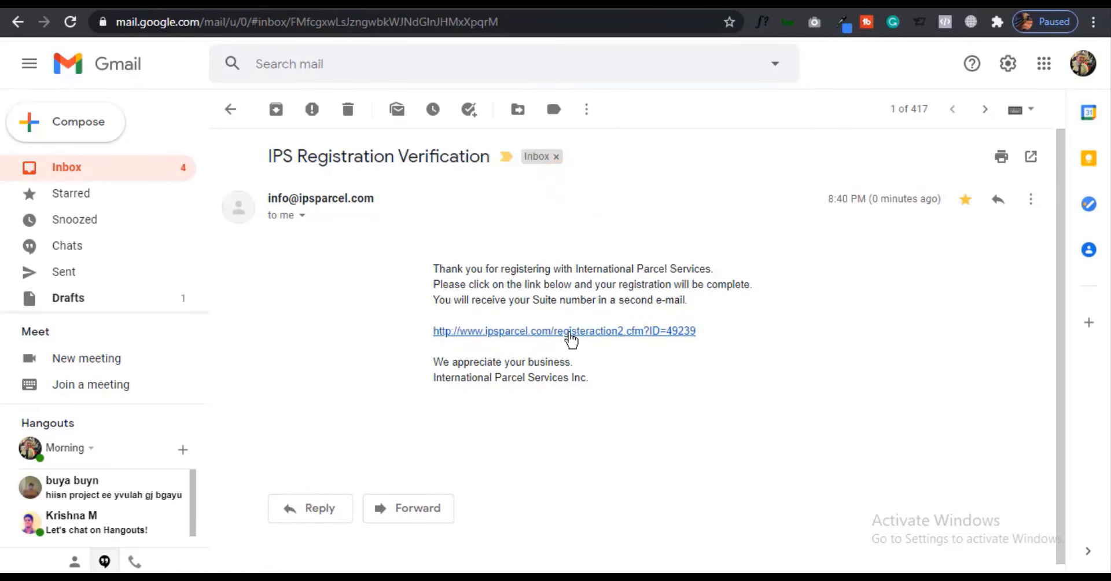
left_click(571, 337)
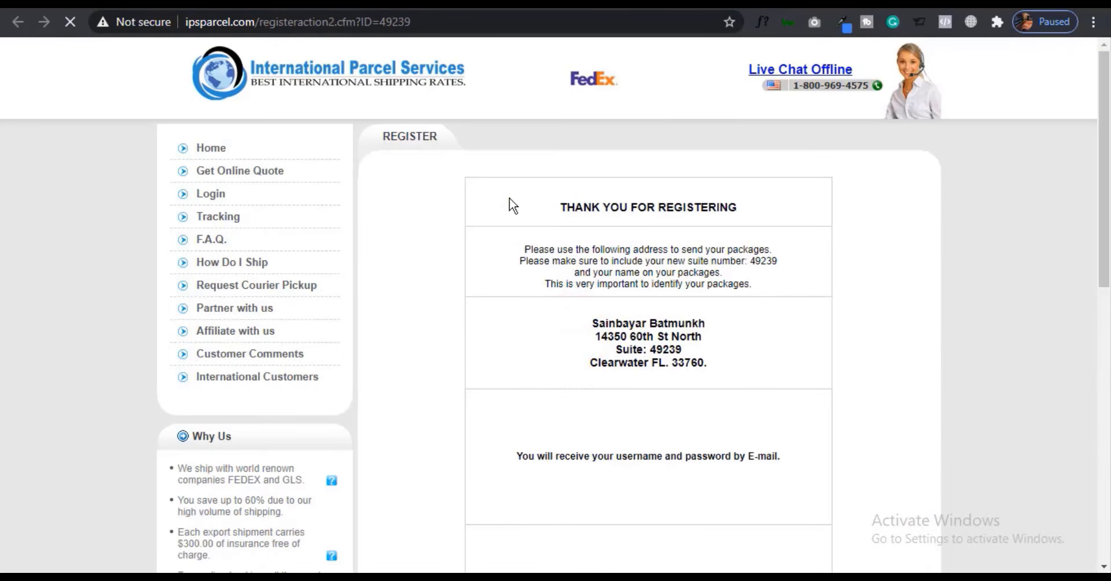
scroll(620, 223, "down", 2)
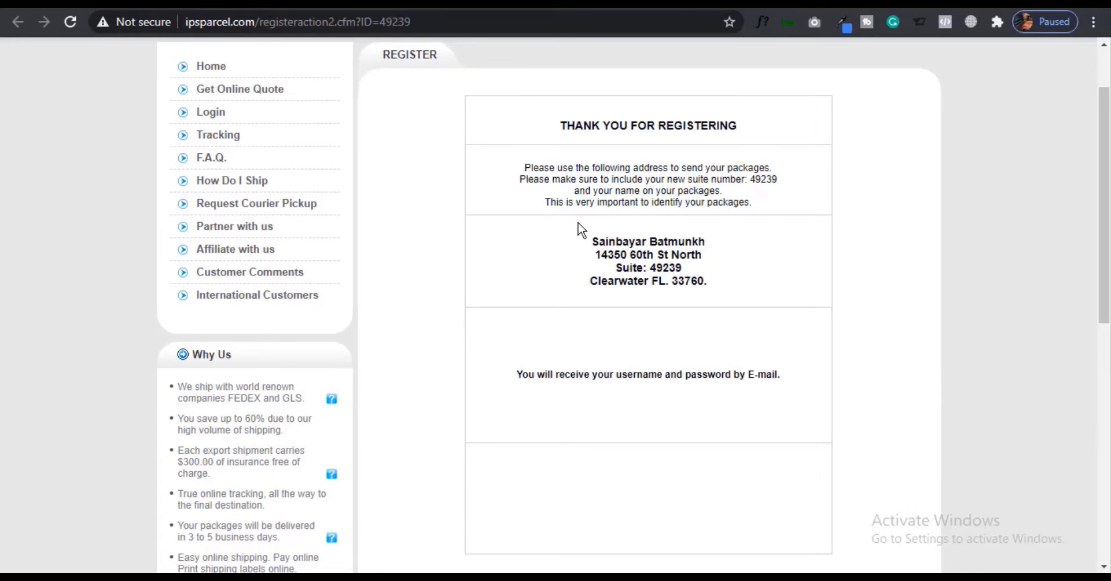
key("ctrl+Tab")
scroll(393, 202, "up", 7)
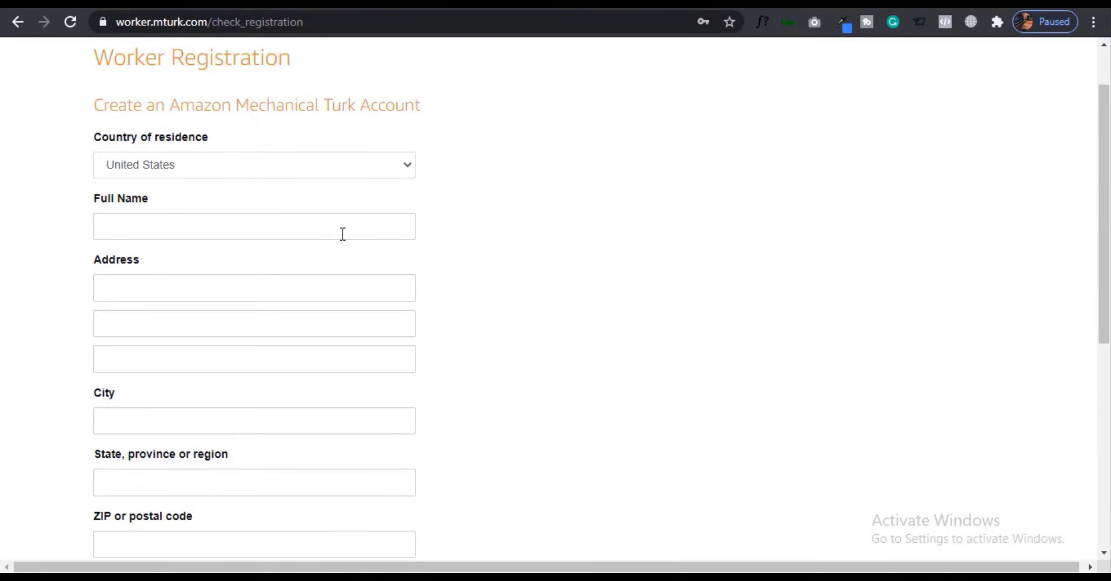
Enter the worker's full name and paste the forwarding address's city and state into City
left_click(311, 225)
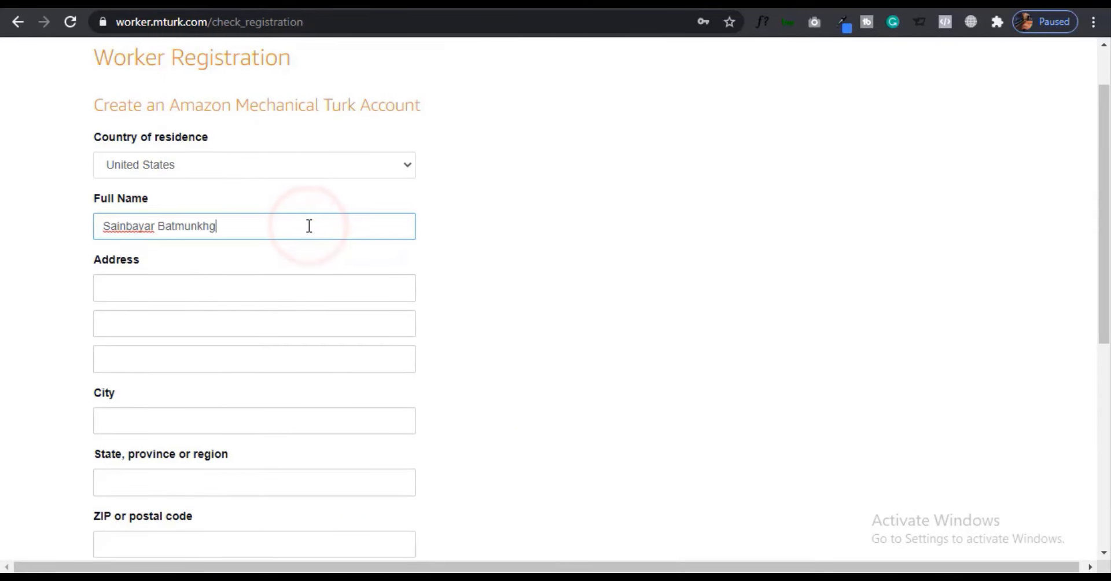
left_click(240, 292)
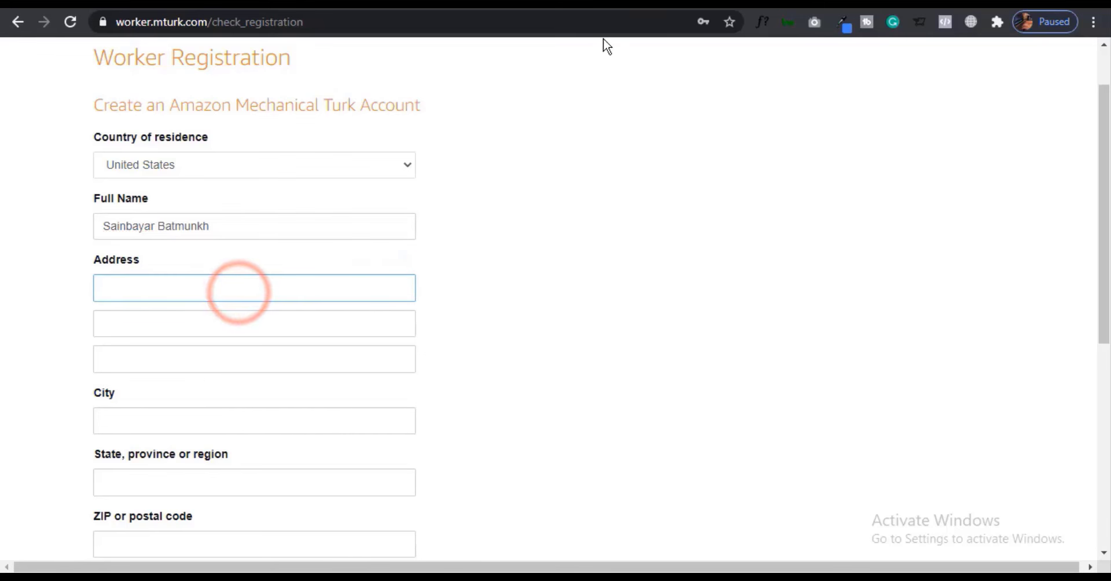
key("ctrl+Tab")
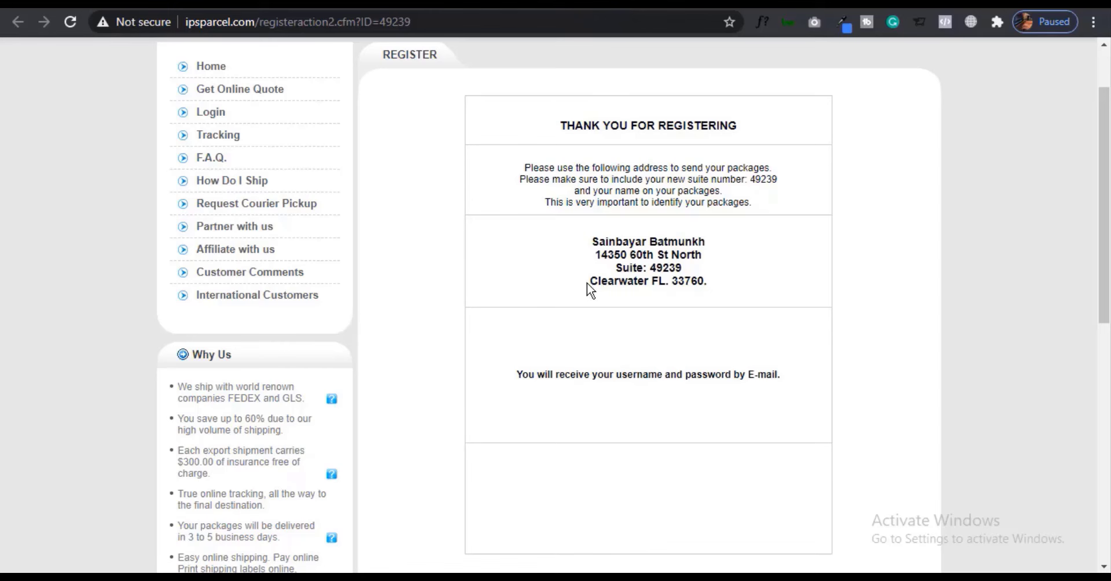
left_click_drag(590, 283, 662, 281)
key("ctrl+c")
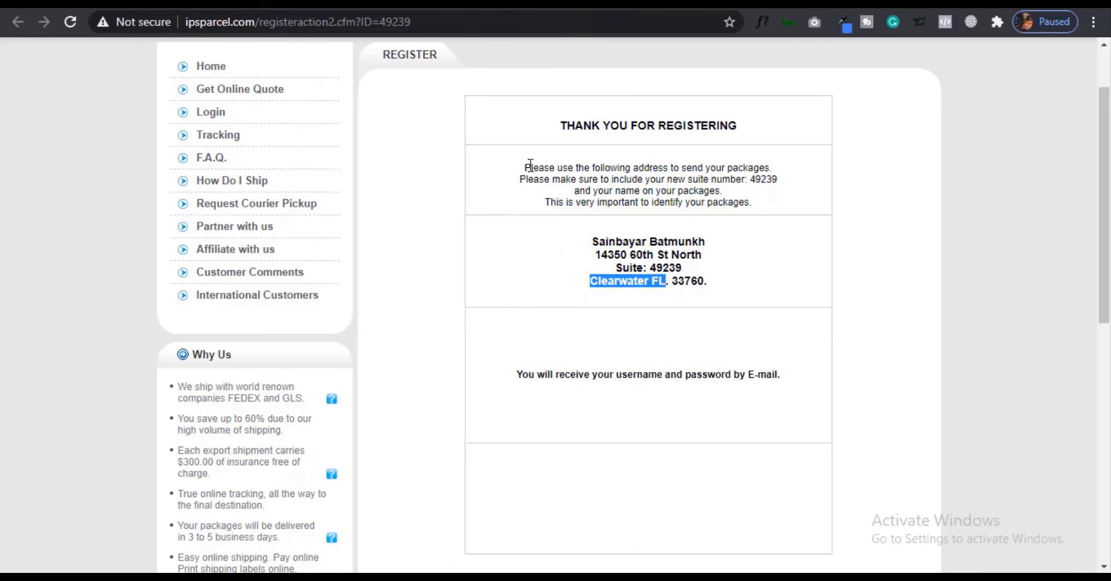
key("ctrl+Tab")
left_click(156, 333)
key("ctrl+v")
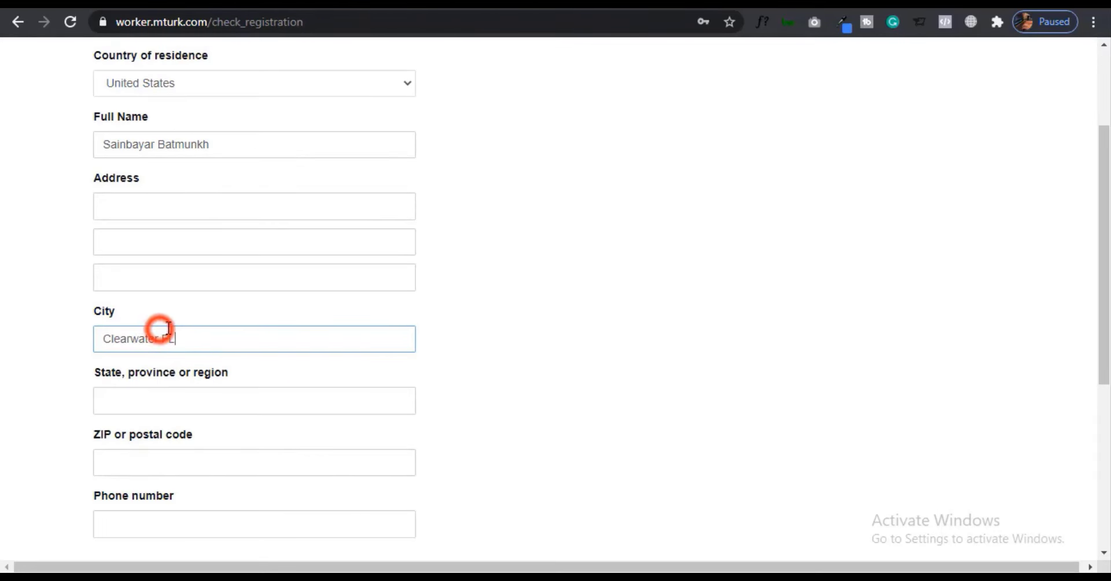
Copy the forwarding address's ZIP code for the ZIP field
left_click(199, 457)
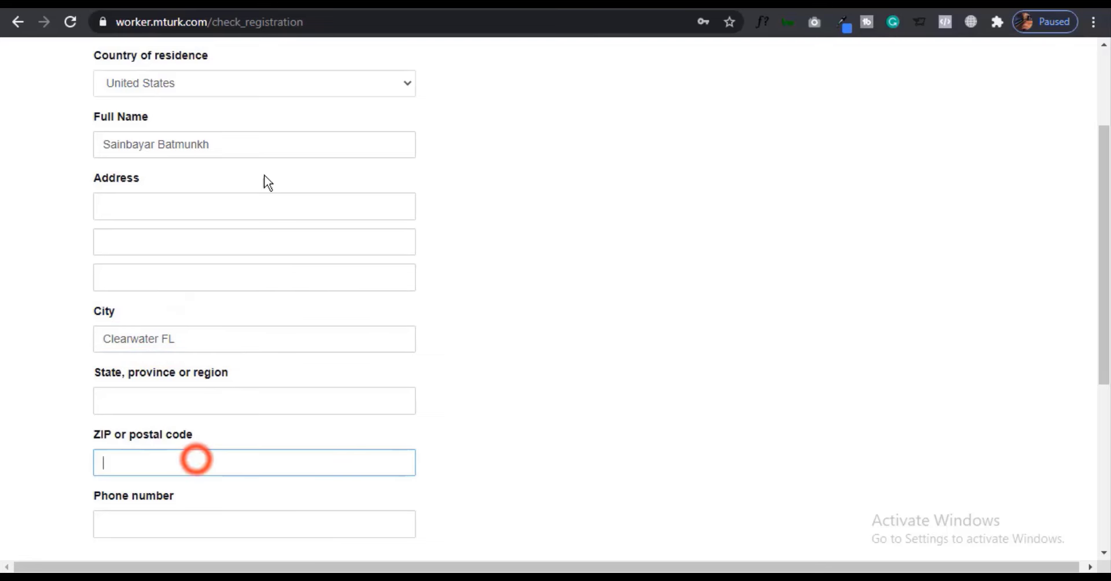
key("ctrl+Tab")
double_click(687, 280)
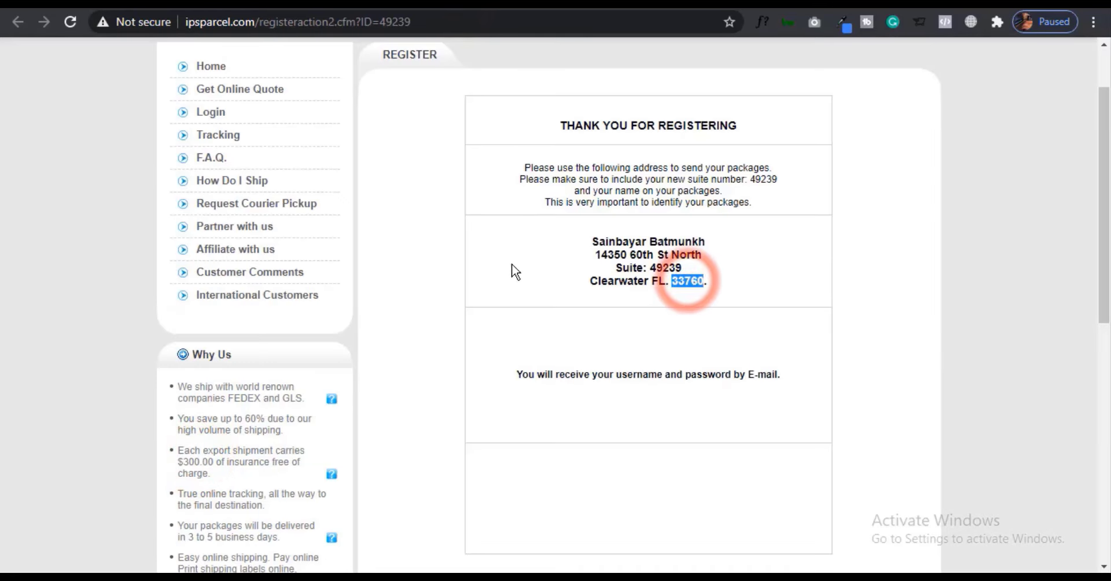
key("ctrl+Tab")
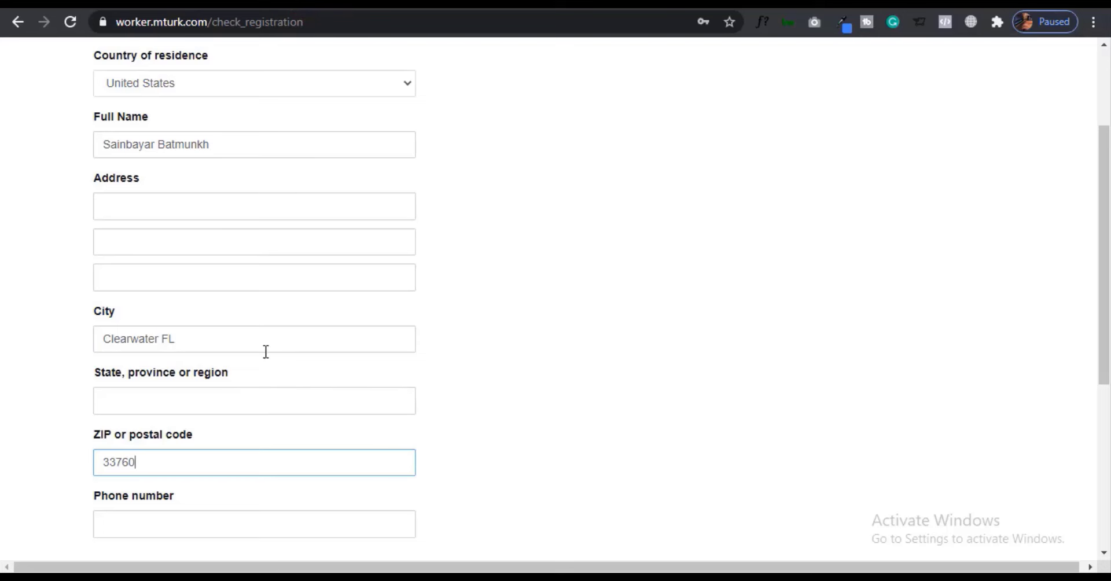
Paste the forwarding address's street line into the first address line
left_click(191, 206)
key("ctrl+Tab")
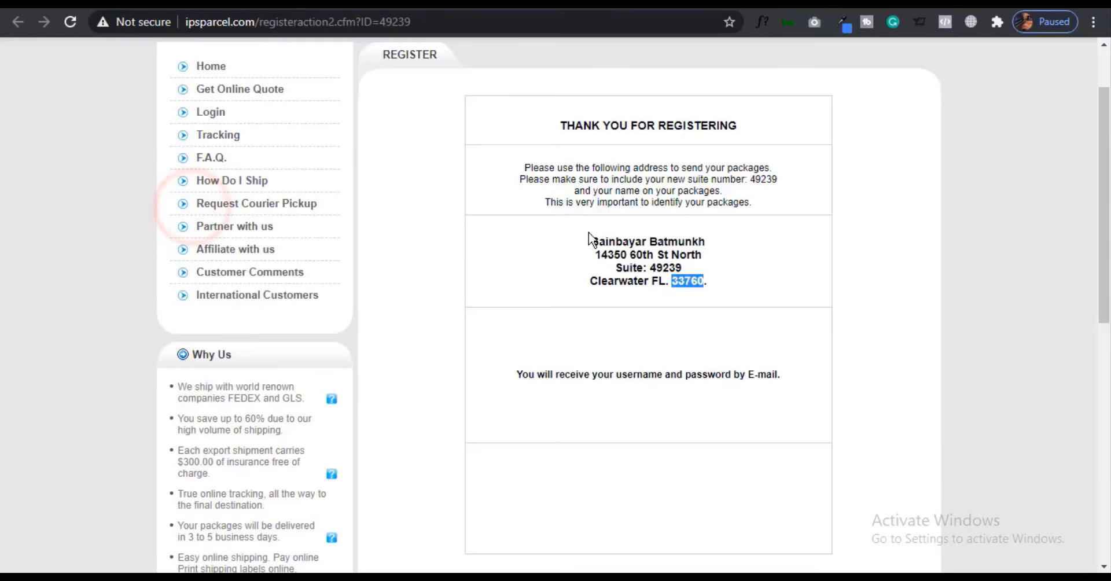
left_click_drag(598, 256, 704, 261)
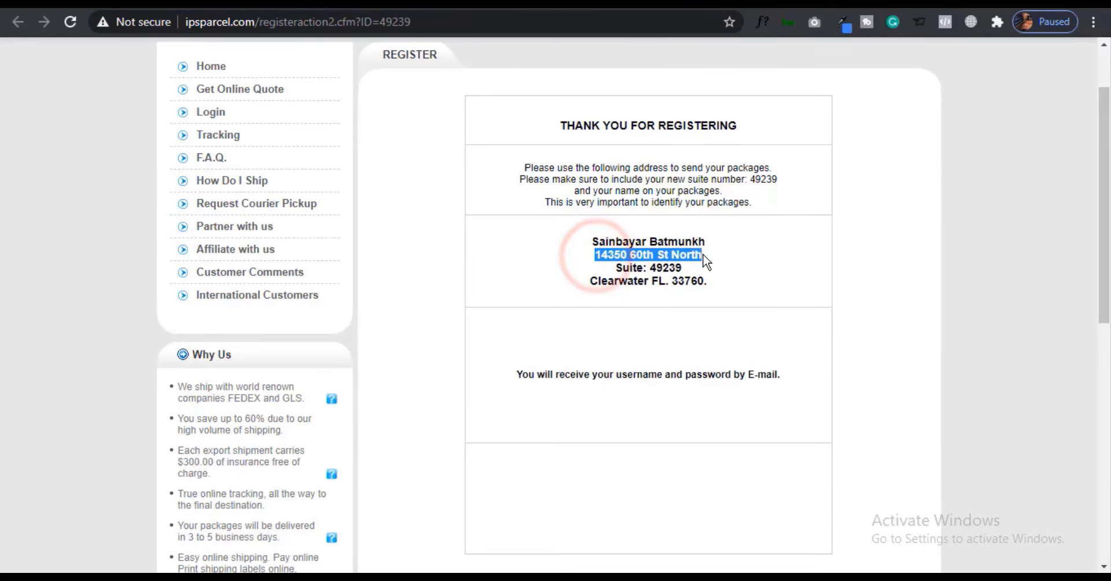
key("ctrl+c")
key("ctrl+Tab")
left_click(191, 243)
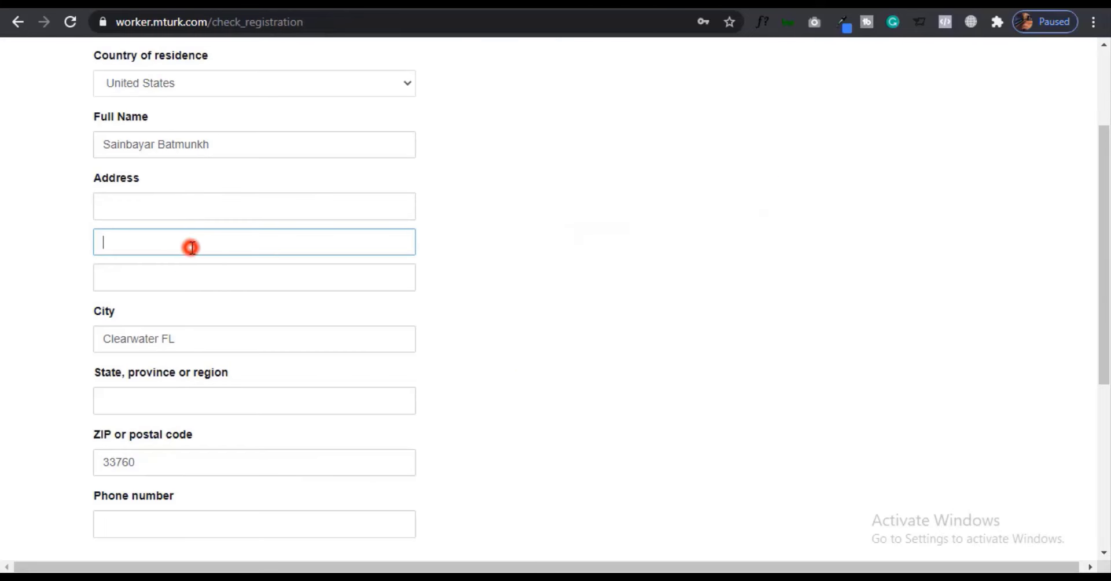
left_click(178, 203)
key("ctrl+v")
Paste the forwarding address's suite line into the second address line
key("ctrl+Tab")
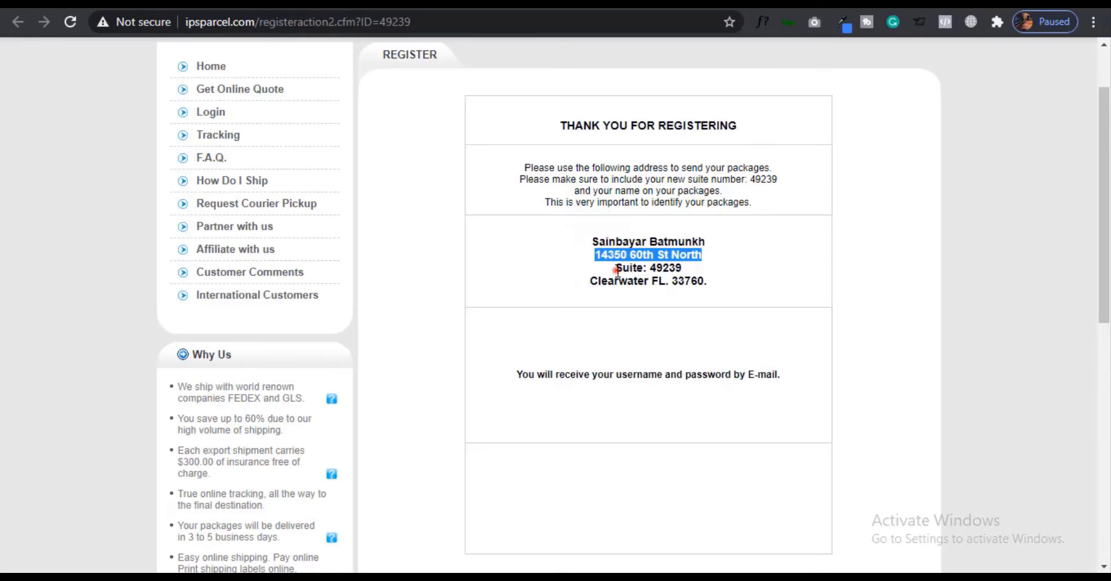
left_click_drag(615, 268, 682, 269)
key("ctrl+c")
key("ctrl+Tab")
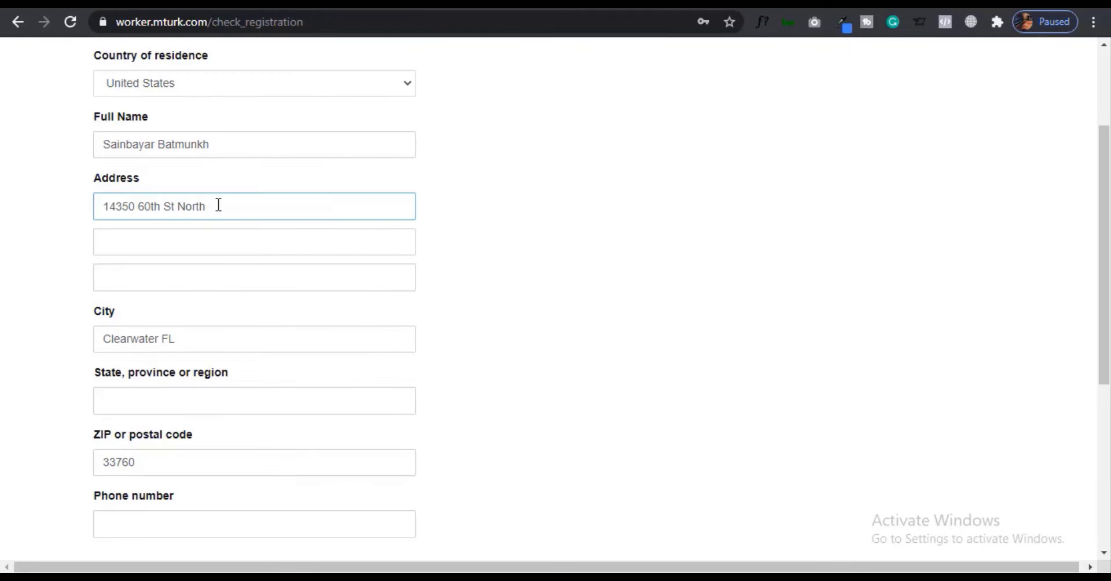
left_click(180, 241)
key("ctrl+v")
Remove the FL state abbreviation from the City field
scroll(339, 276, "down", 1)
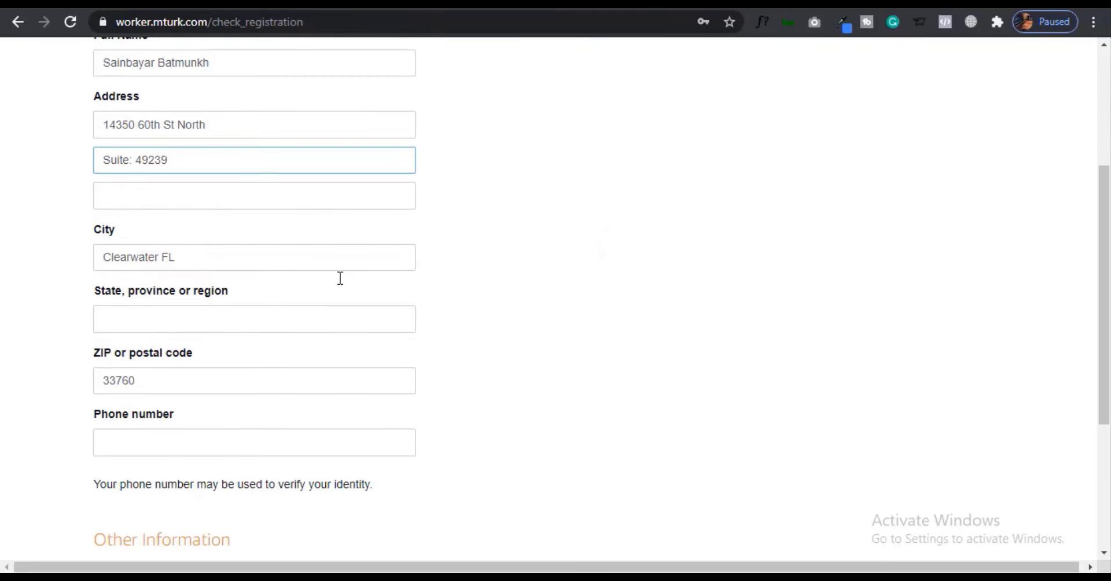
scroll(340, 278, "down", 1)
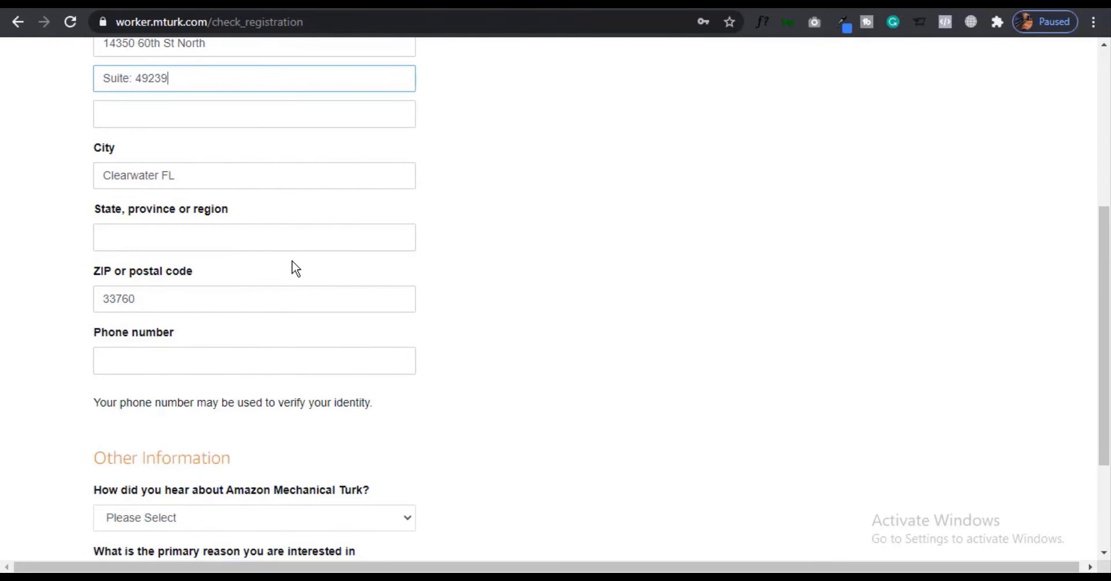
double_click(209, 175)
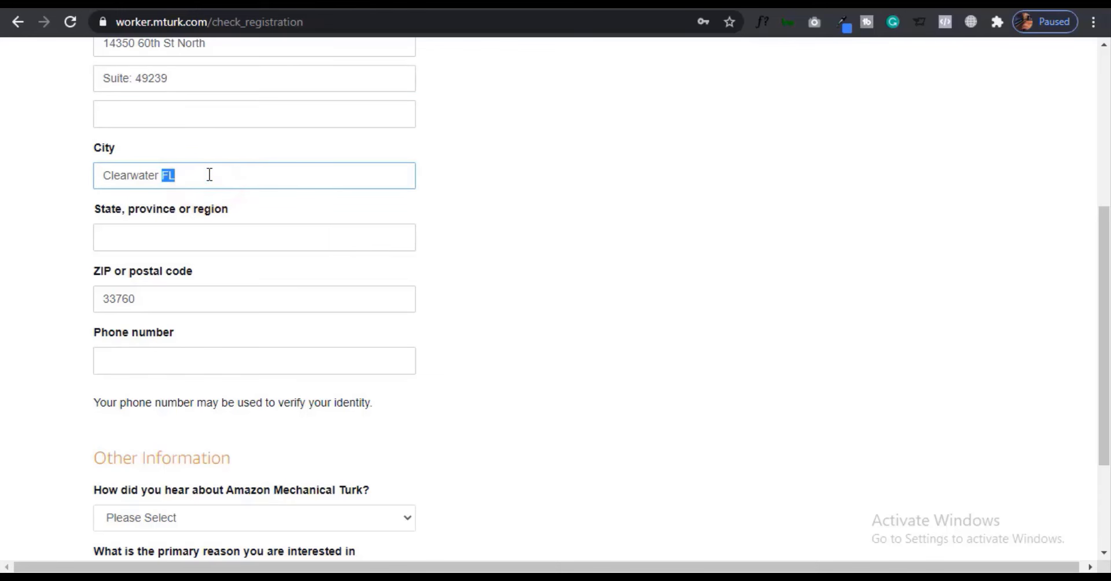
key("BackSpace")
left_click(140, 234)
Enter FL as the state and generate one random phone number on getnewidentity.com
type("FL")
left_click(486, 245)
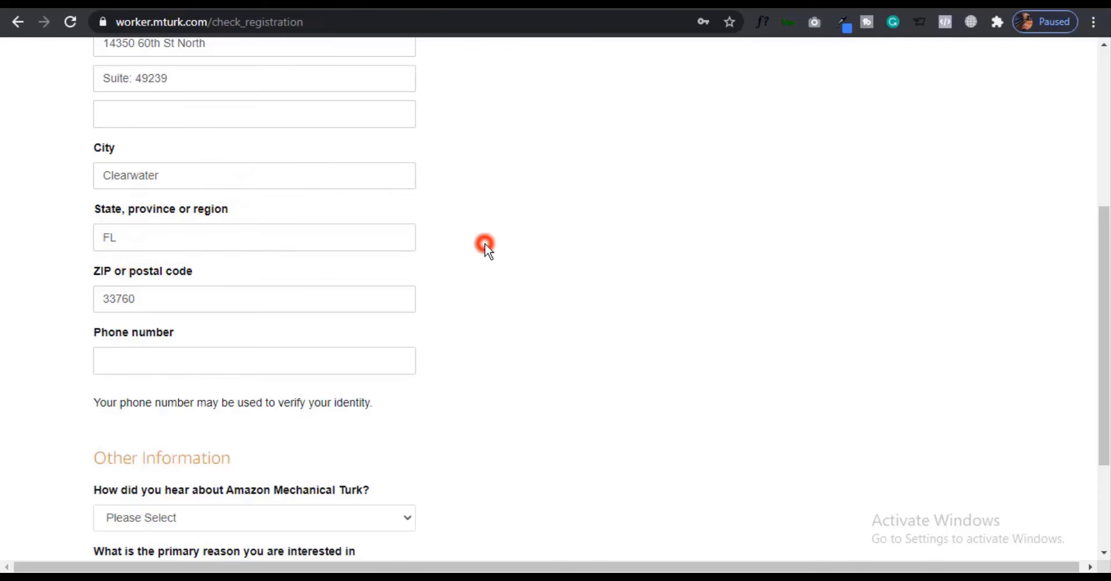
scroll(475, 266, "down", 1)
left_click(587, 297)
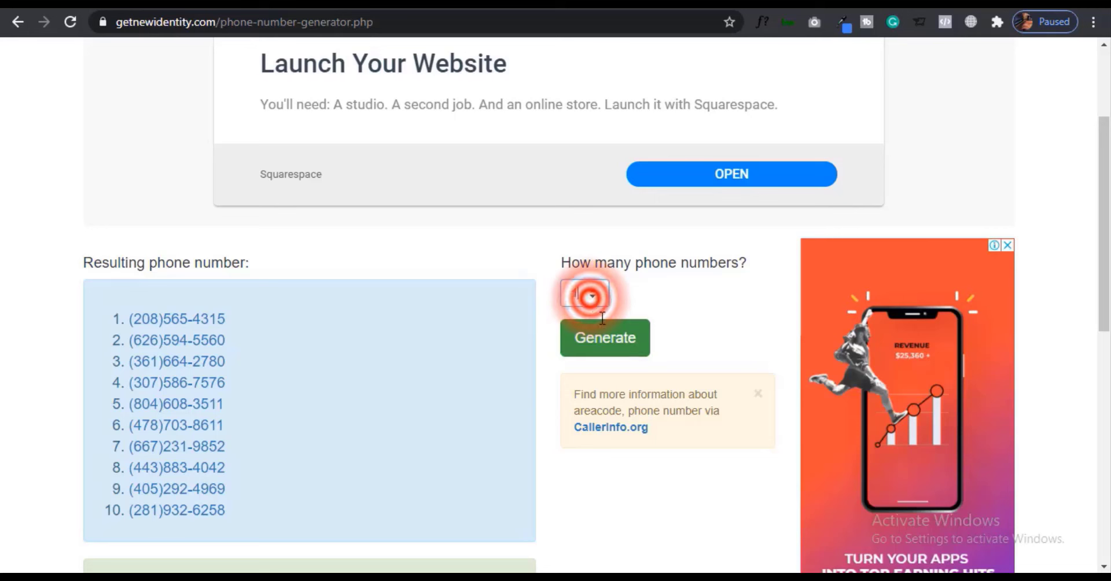
left_click(606, 342)
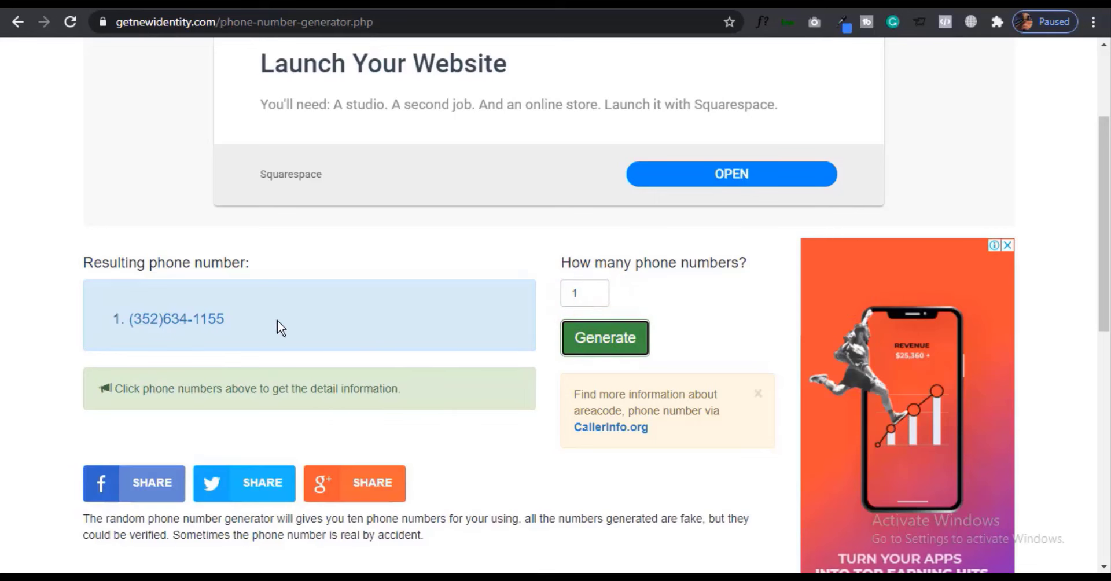
Copy the generated phone number into the Phone number field and submit the worker registration
left_click_drag(258, 318, 131, 322)
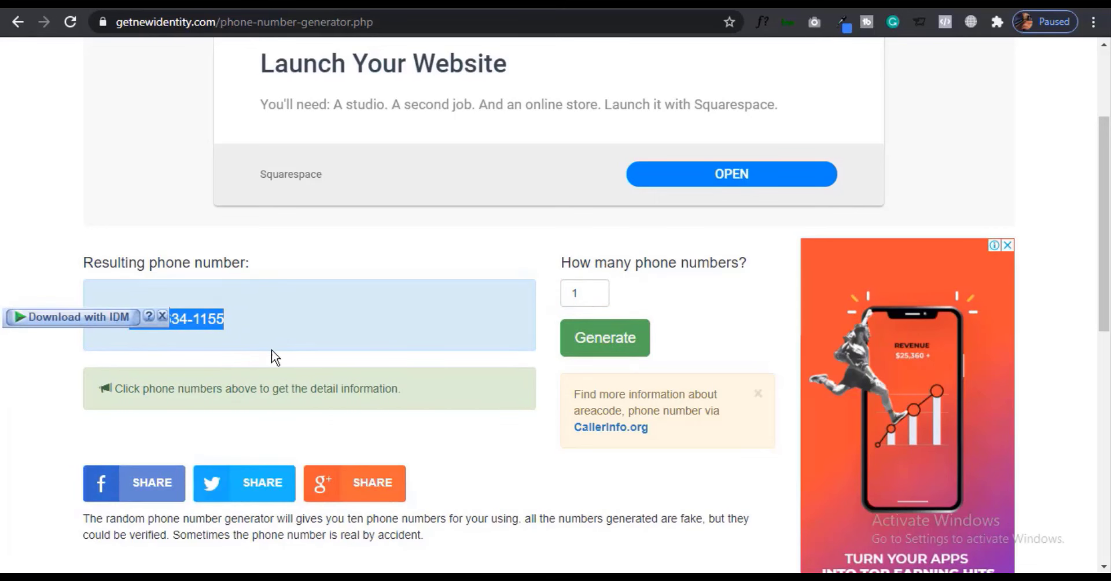
key("ctrl+Tab")
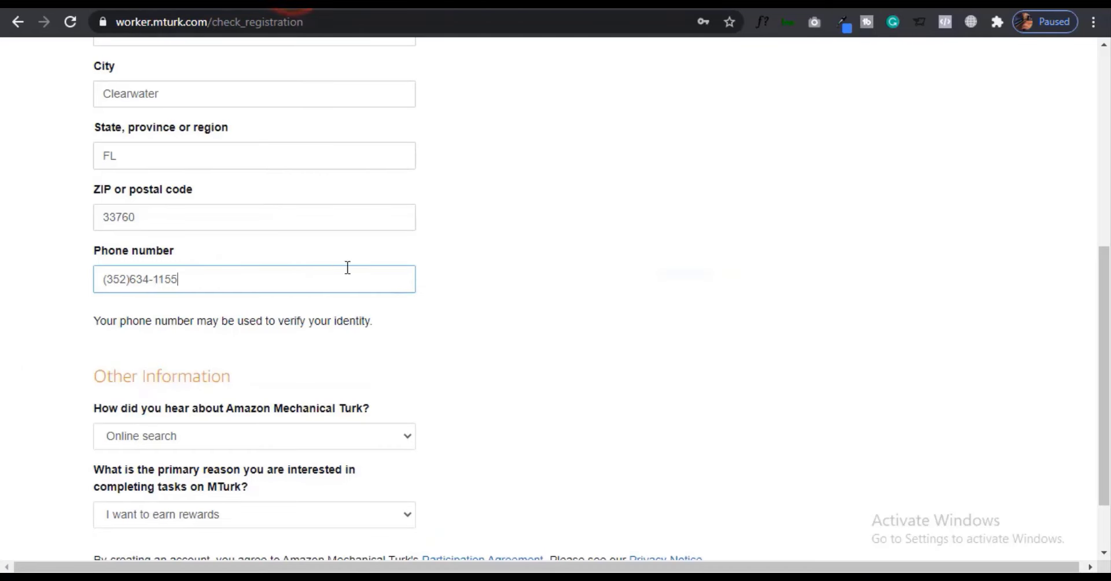
left_click(529, 294)
scroll(404, 367, "down", 2)
left_click(137, 505)
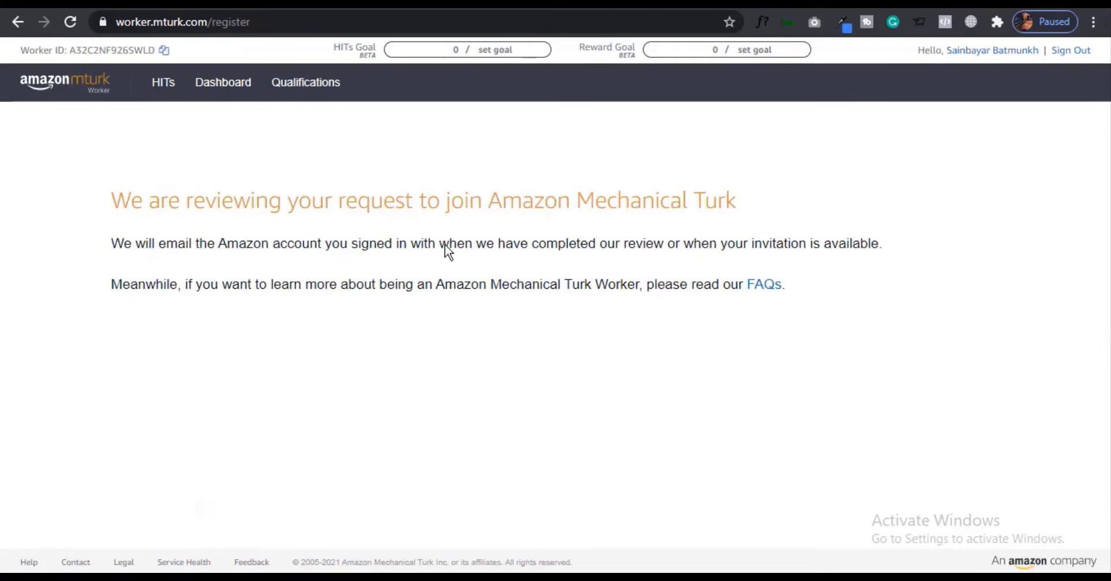
Read through the 'We are reviewing your request' notice by highlighting its paragraphs
left_click_drag(113, 243, 813, 239)
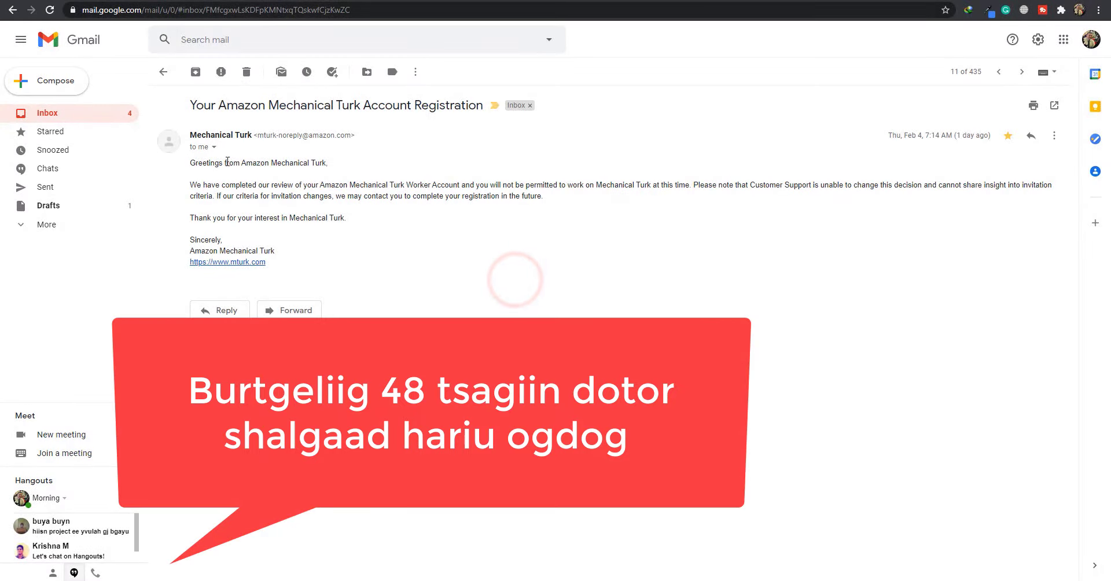
left_click_drag(227, 162, 365, 278)
left_click(311, 250)
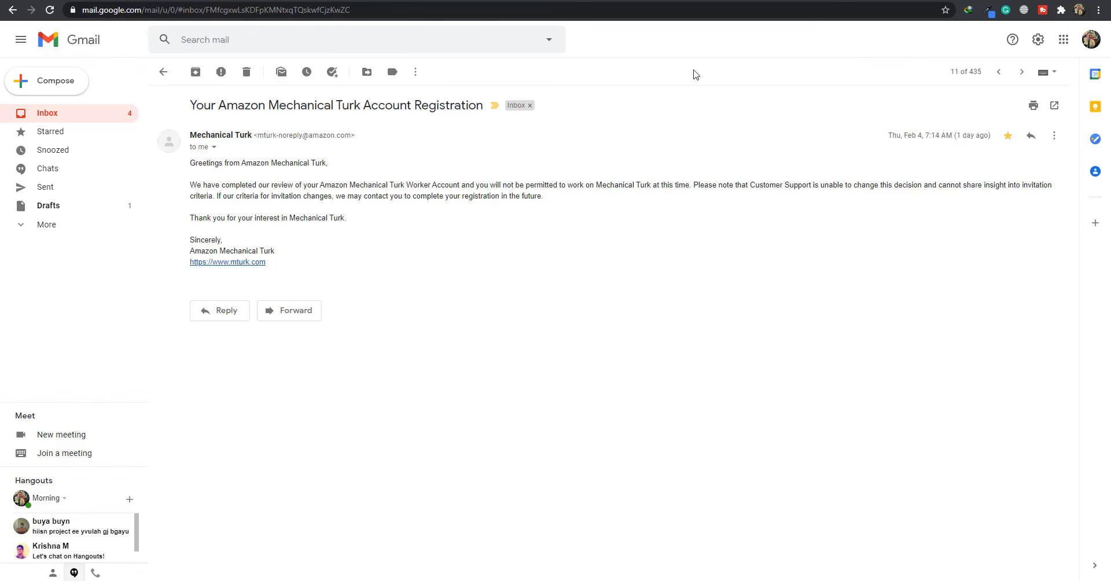
Check the registration status page's rejection notice, then go to the worker dashboard overview
key("ctrl+Tab")
left_click(1013, 30)
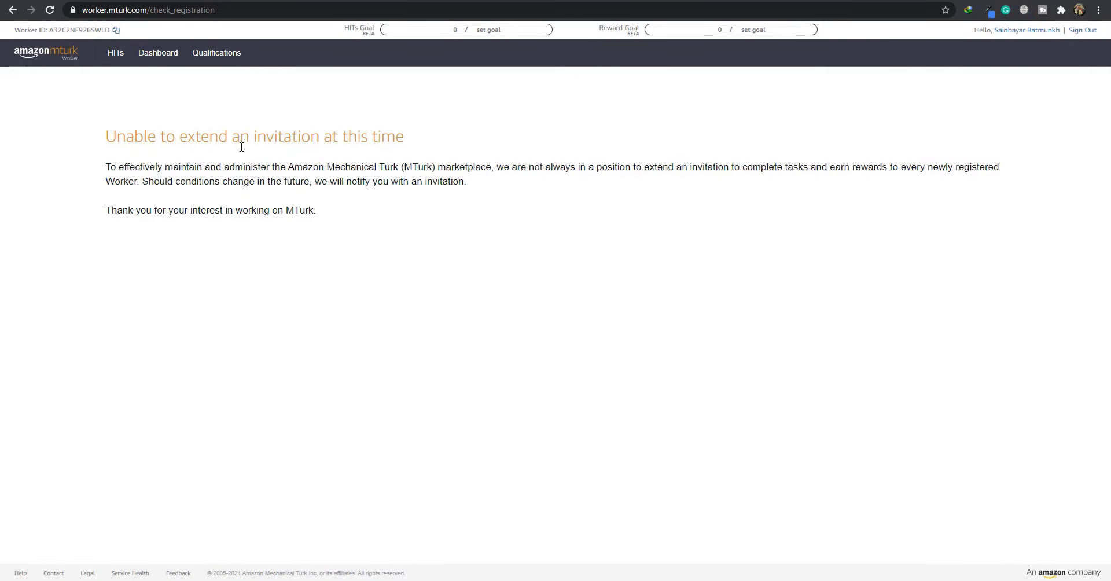
left_click_drag(112, 147, 509, 206)
left_click(446, 222)
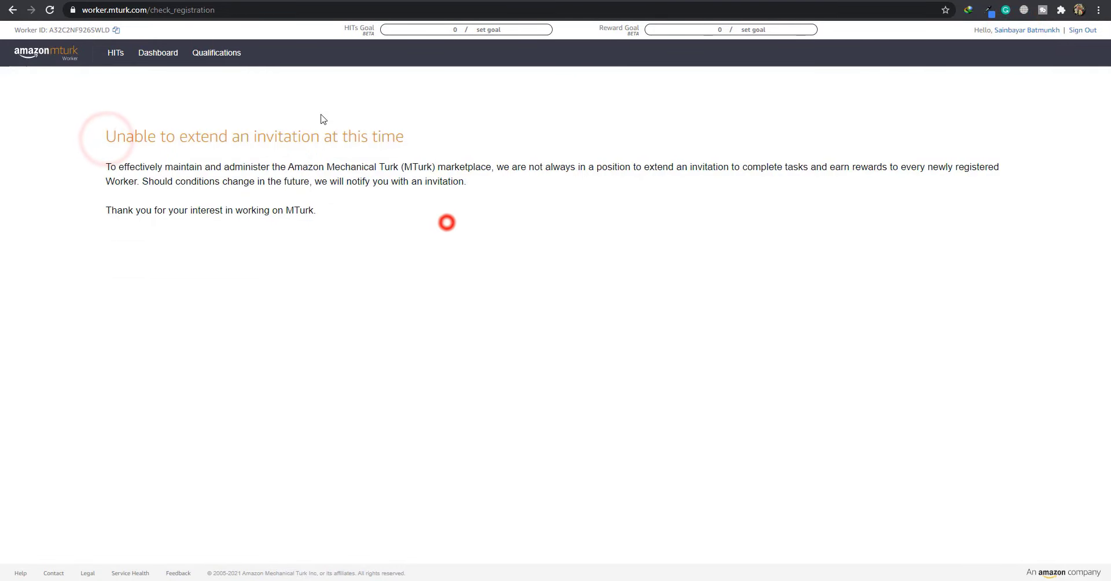
left_click(157, 57)
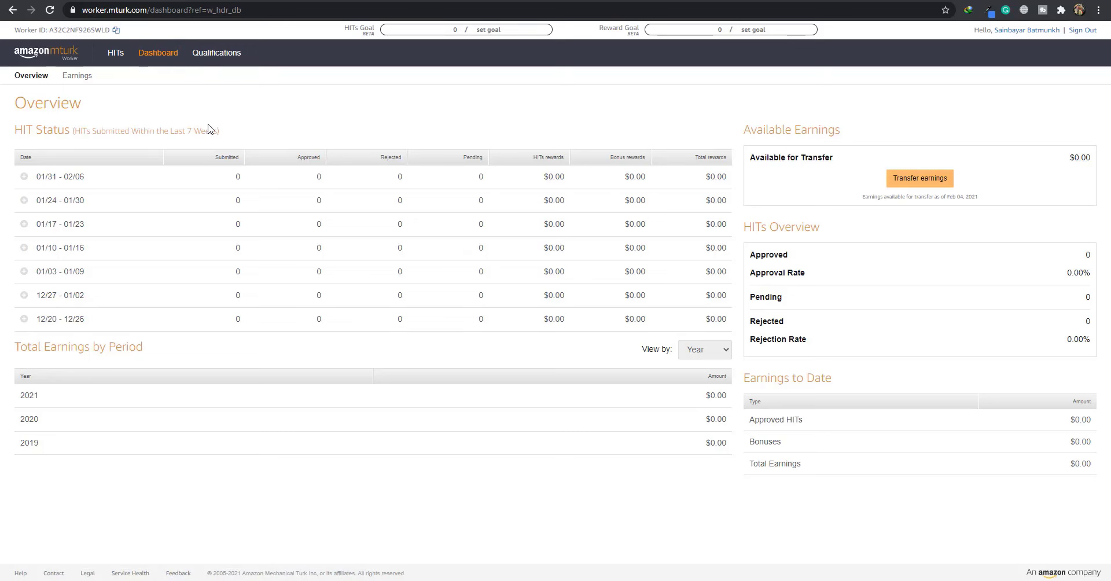
Preview the Market Research Survey HIT and paste its description into the English-to-Mongolian translator
left_click(115, 54)
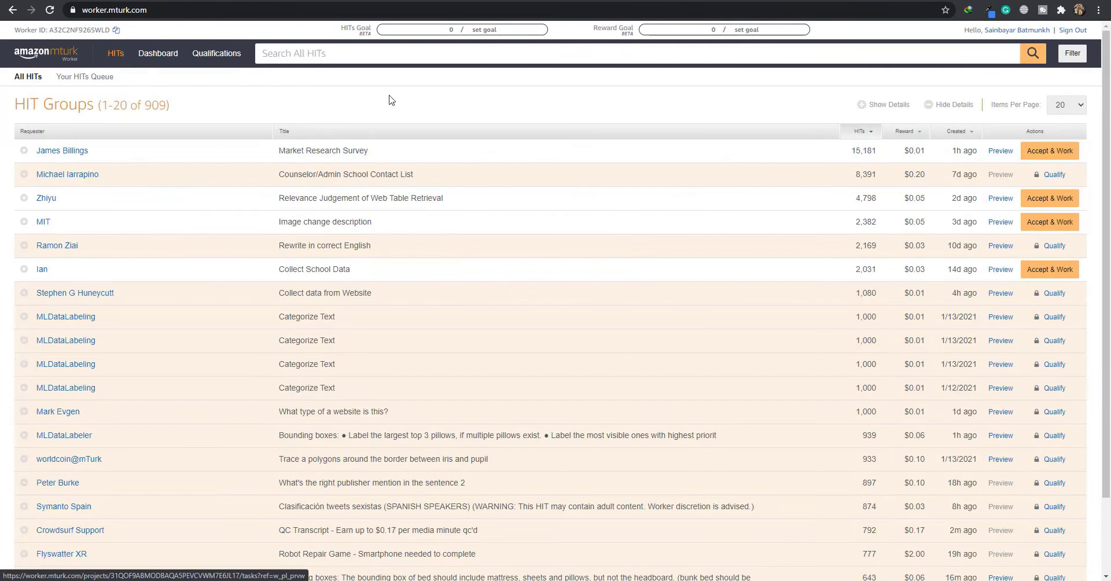
left_click(1000, 151)
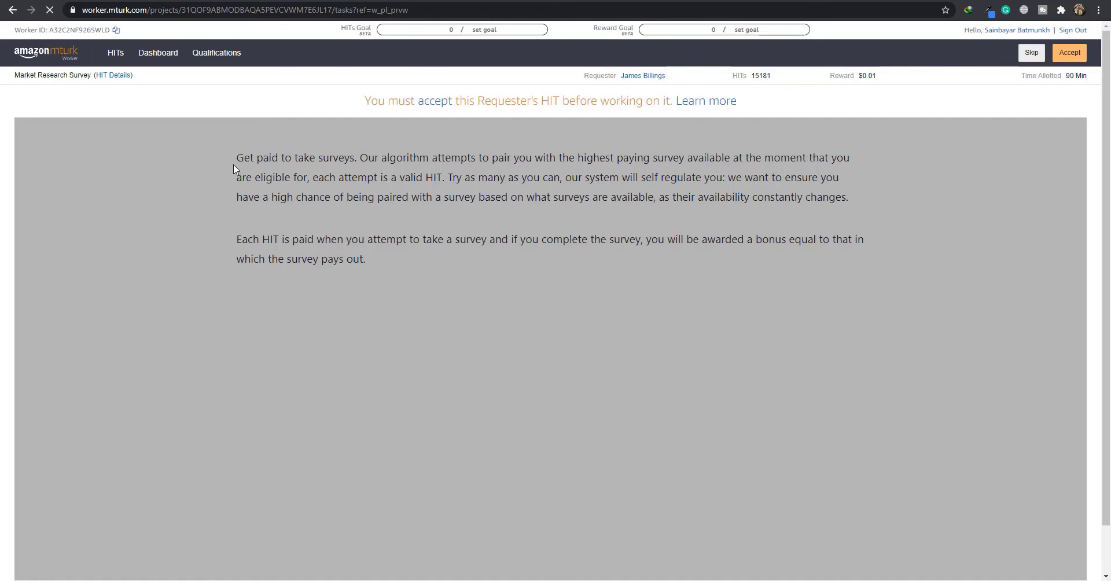
left_click_drag(240, 155, 416, 285)
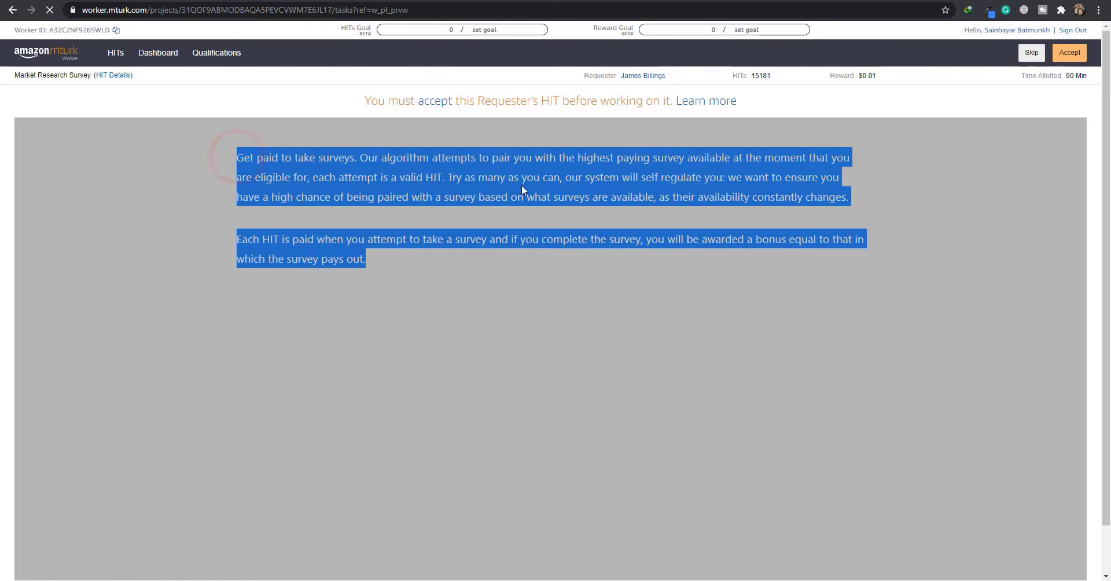
key("ctrl+Tab")
key("ctrl+a")
key("ctrl+v")
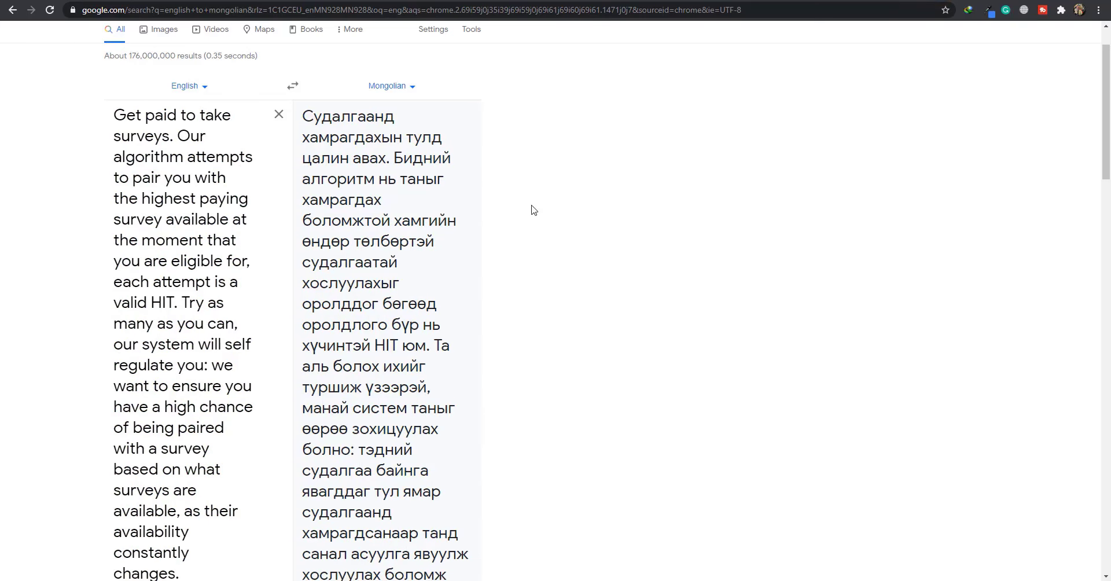
Scroll through the Mongolian translation, then return to the HIT preview and clear the highlight
scroll(535, 217, "down", 1)
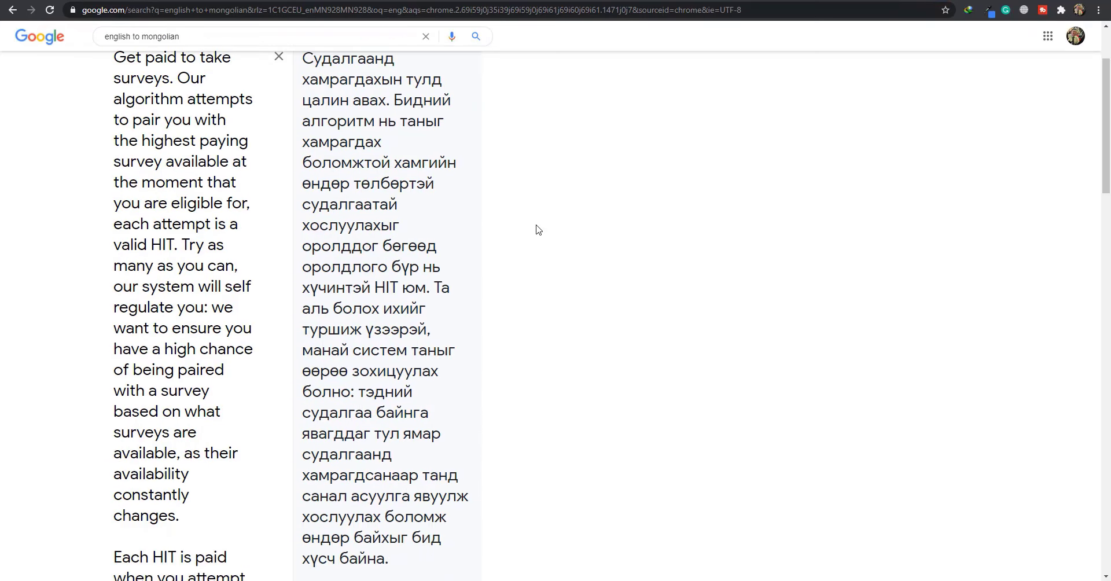
scroll(537, 230, "down", 6)
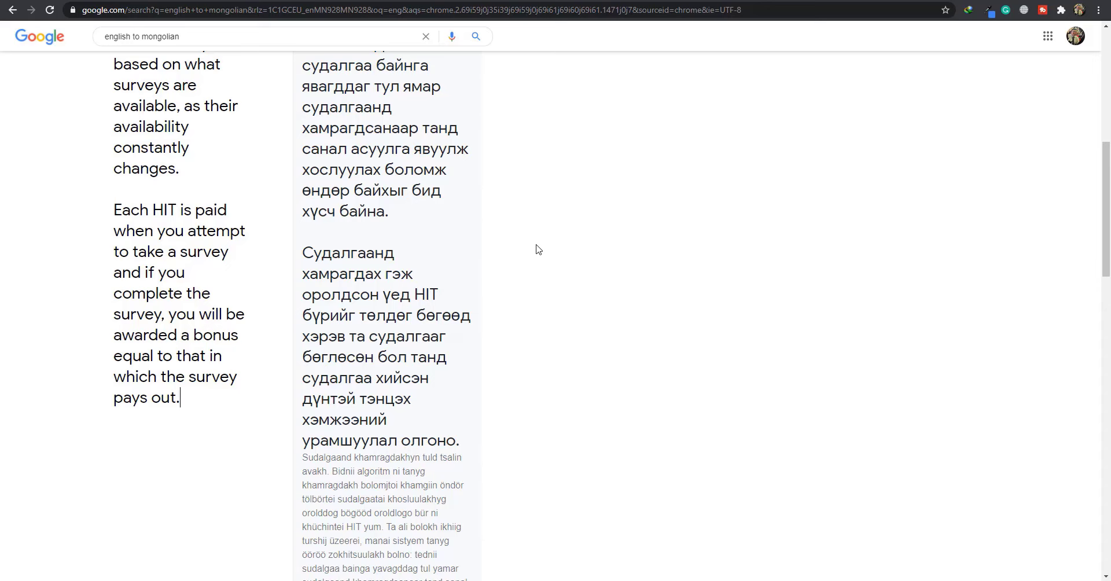
scroll(538, 249, "up", 5)
key("ctrl+Tab")
left_click(634, 261)
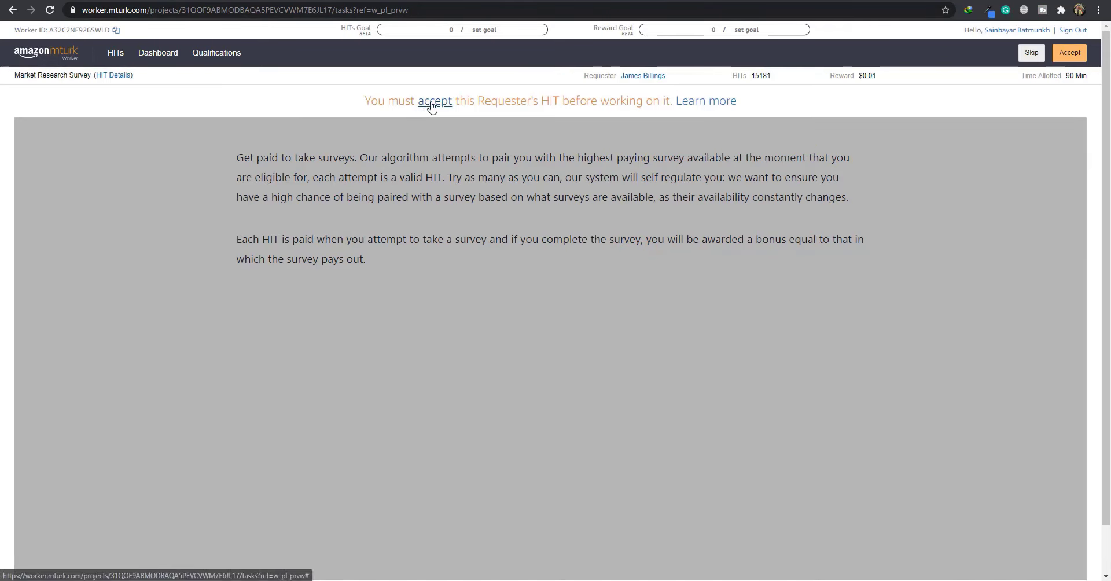
Show full details for all HIT groups and sort them by reward, $60.00 HIT first
left_click(12, 10)
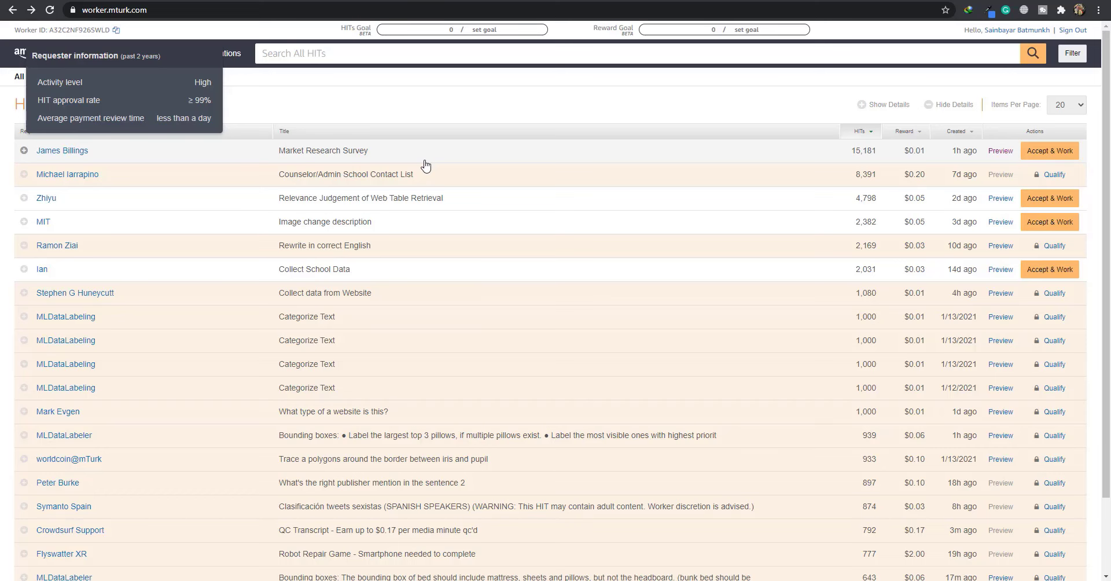
left_click(873, 107)
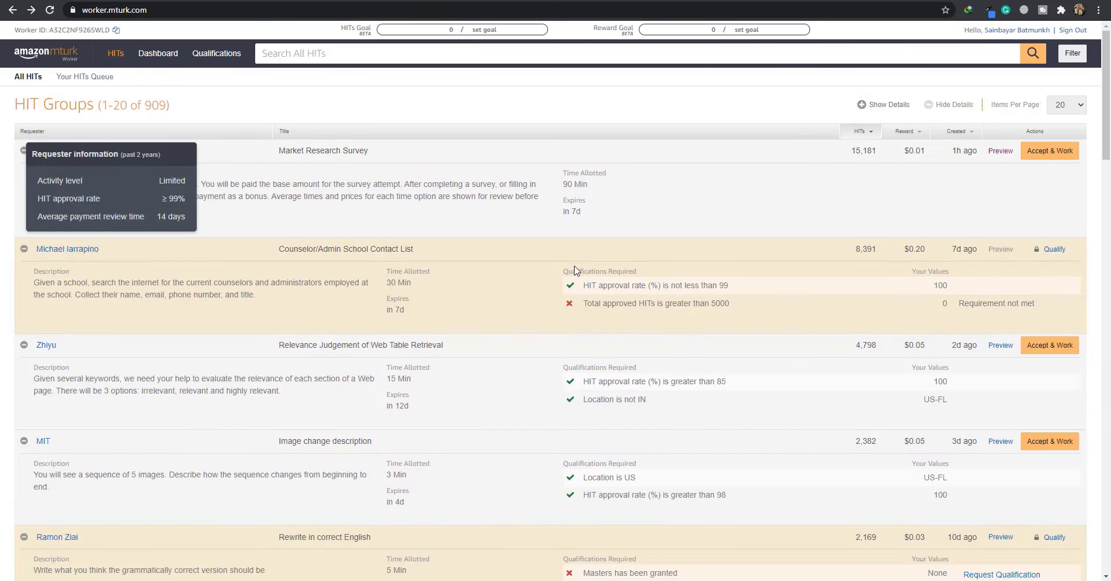
scroll(265, 364, "down", 5)
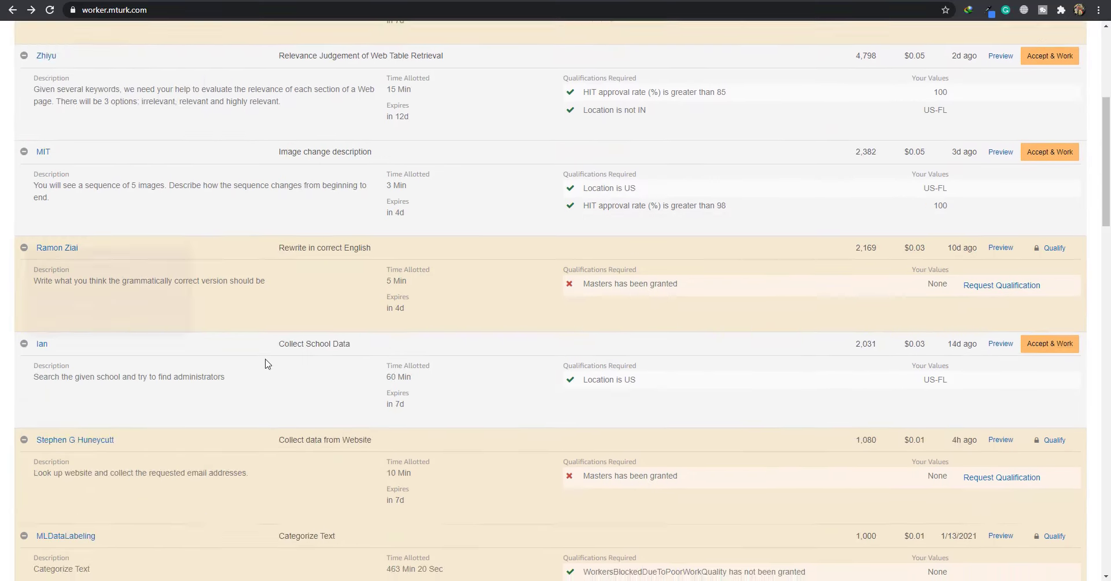
scroll(515, 409, "up", 5)
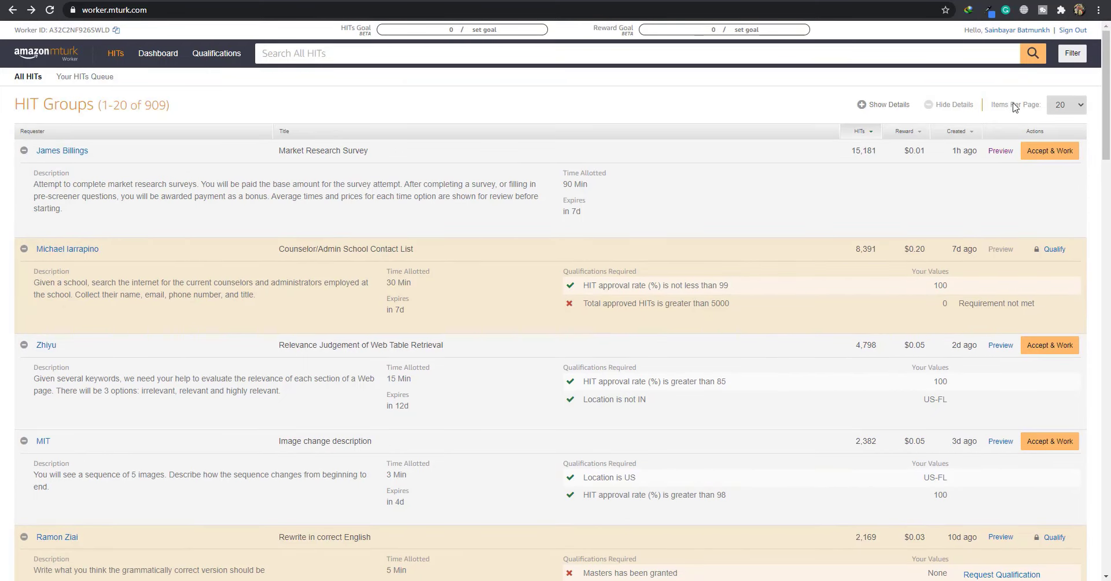
left_click(918, 134)
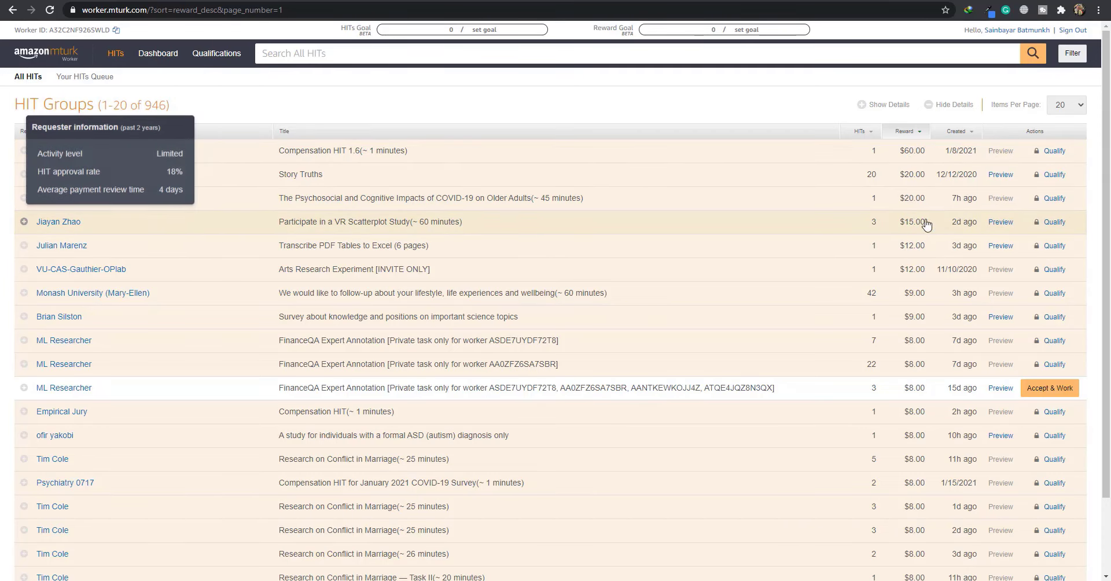
scroll(880, 236, "down", 2)
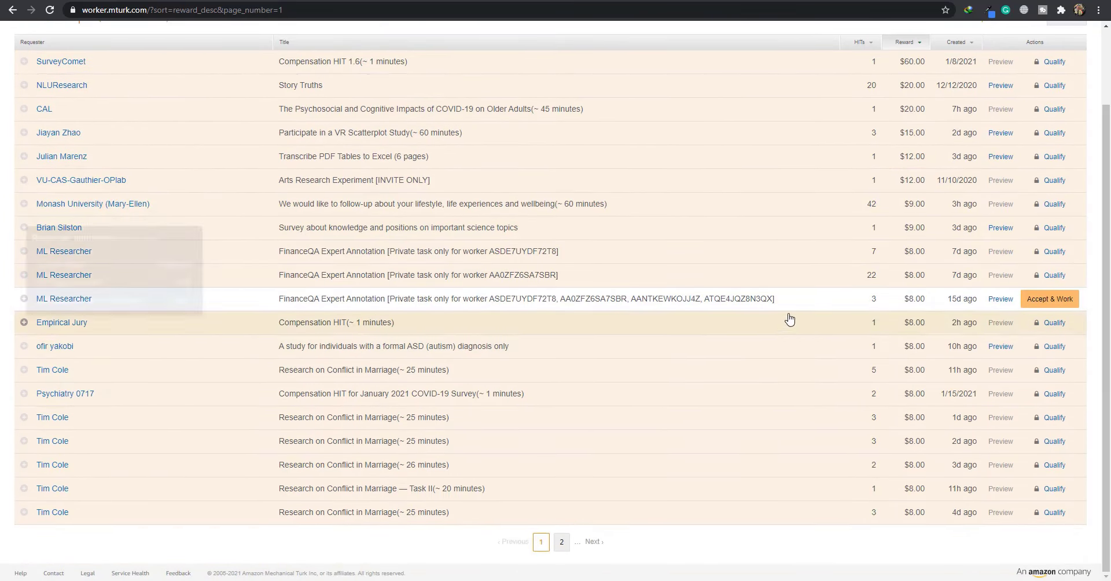
scroll(789, 319, "up", 2)
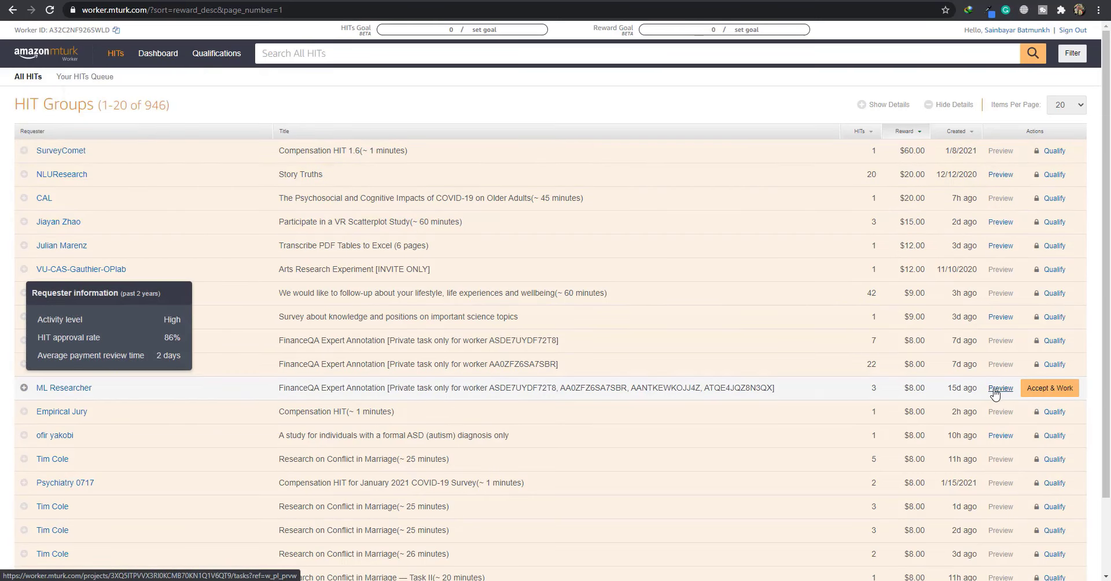
Preview the NLUResearch Story Truths HIT and open its task-instructions and drive links in new tabs
left_click(1000, 173)
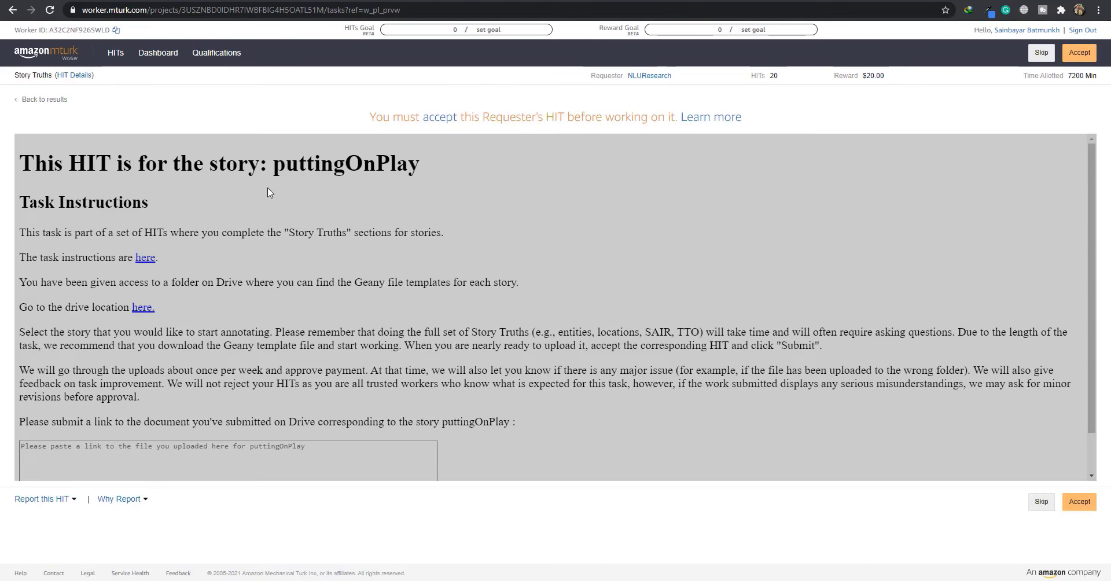
scroll(257, 210, "down", 1)
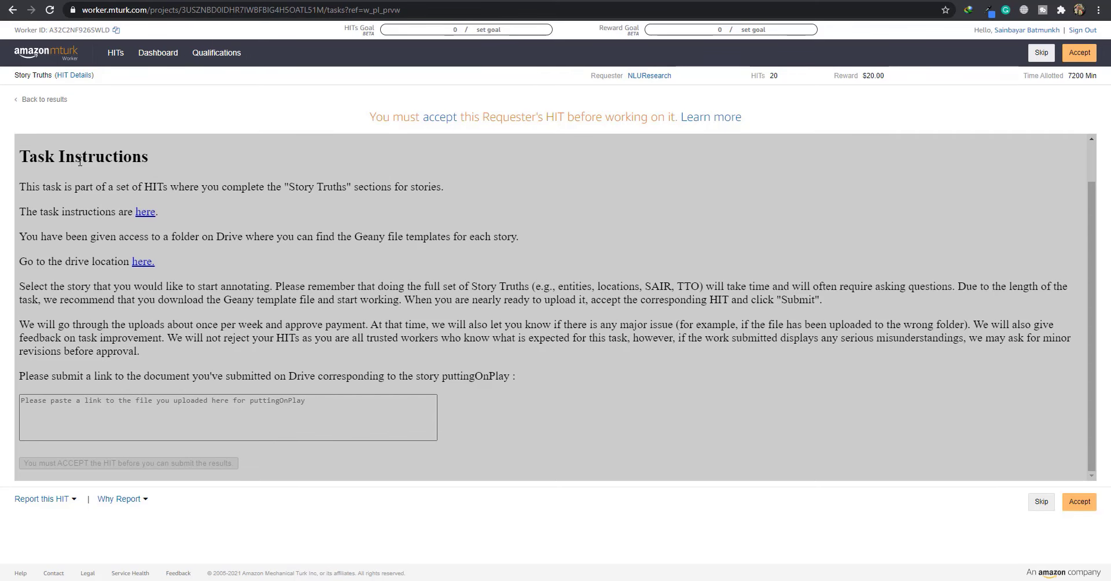
right_click(140, 213)
left_click(156, 216)
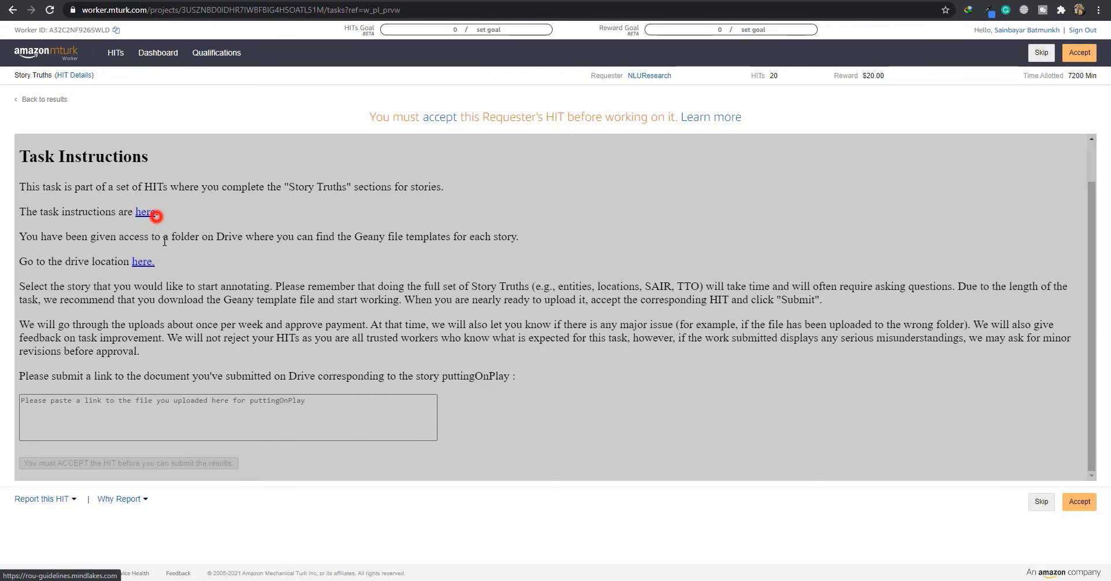
right_click(139, 267)
left_click(166, 269)
key("ctrl+Tab")
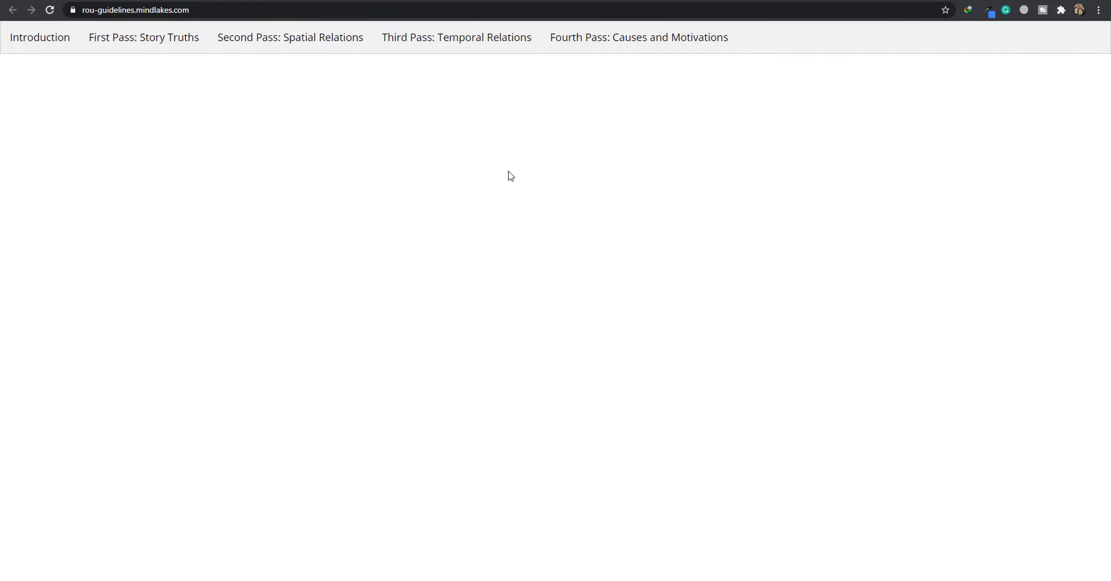
Read the guidelines Introduction and First Pass, expanding the Entities and Locations subsections
left_click(46, 42)
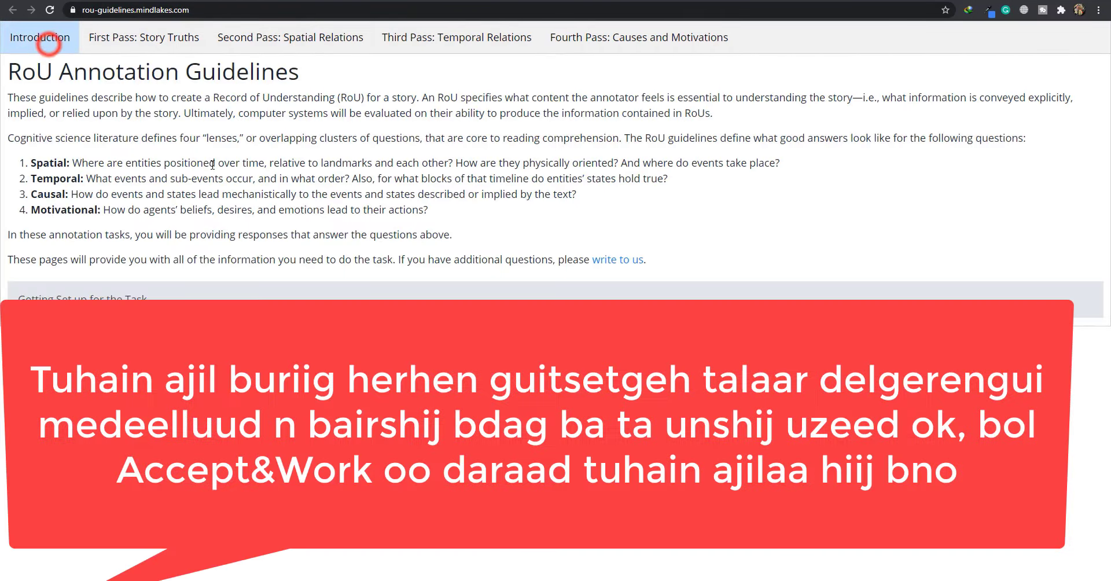
left_click(147, 39)
left_click(145, 180)
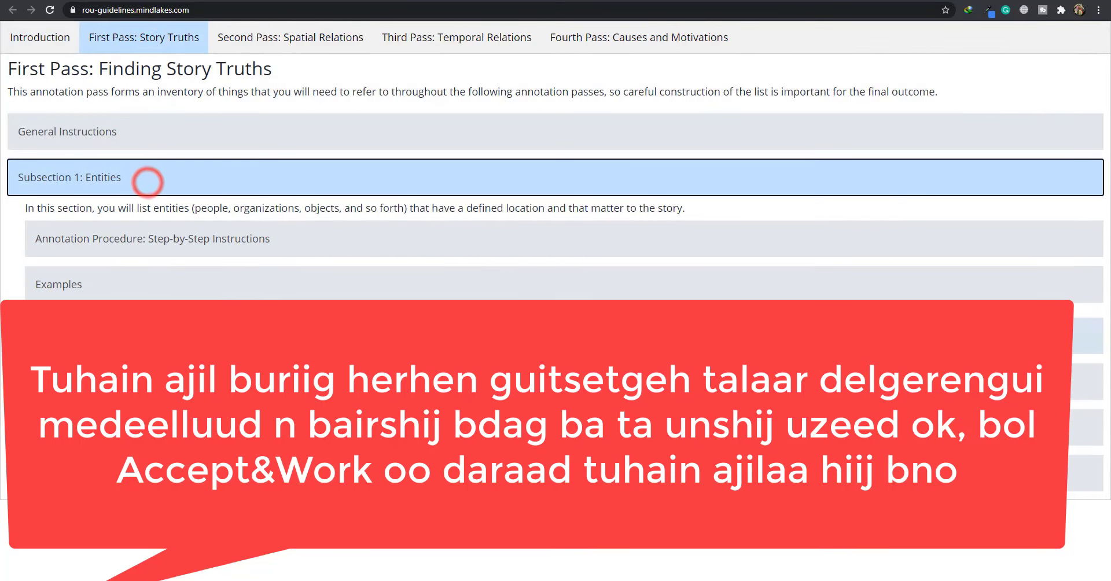
left_click(75, 335)
scroll(556, 289, "down", 2)
scroll(555, 289, "down", 3)
left_click(57, 198)
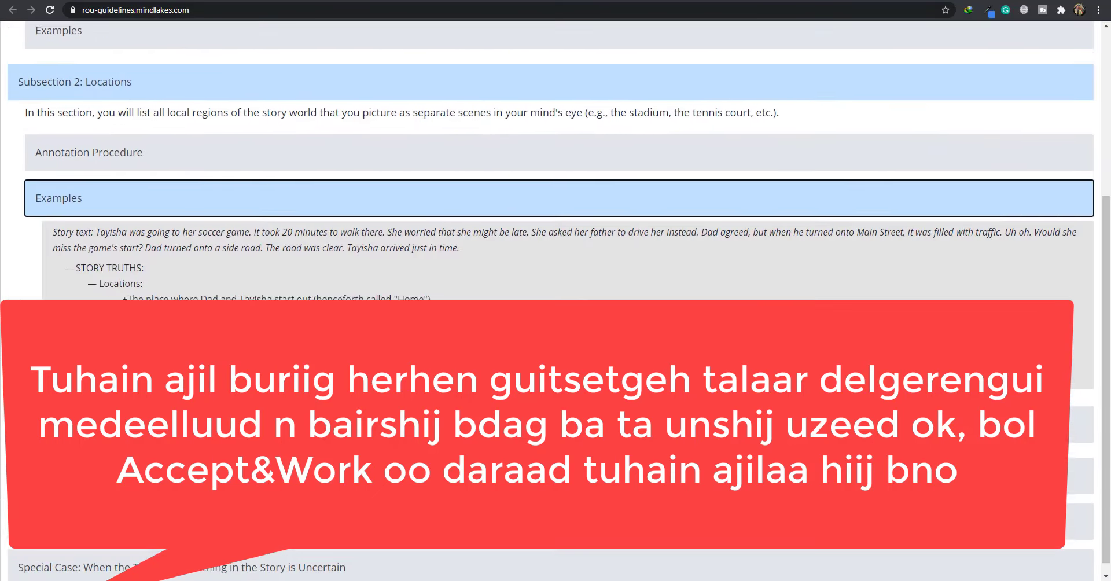
scroll(555, 174, "up", 5)
Look through the Second, Third and Fourth Pass guidelines, then return to the HIT Groups list
left_click(312, 36)
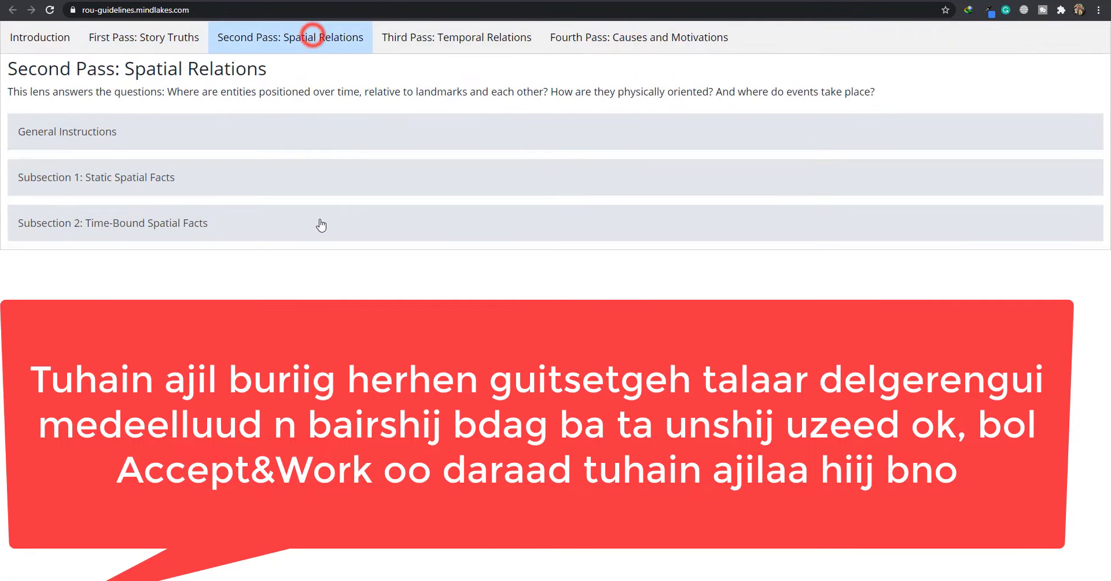
left_click(461, 35)
left_click(637, 41)
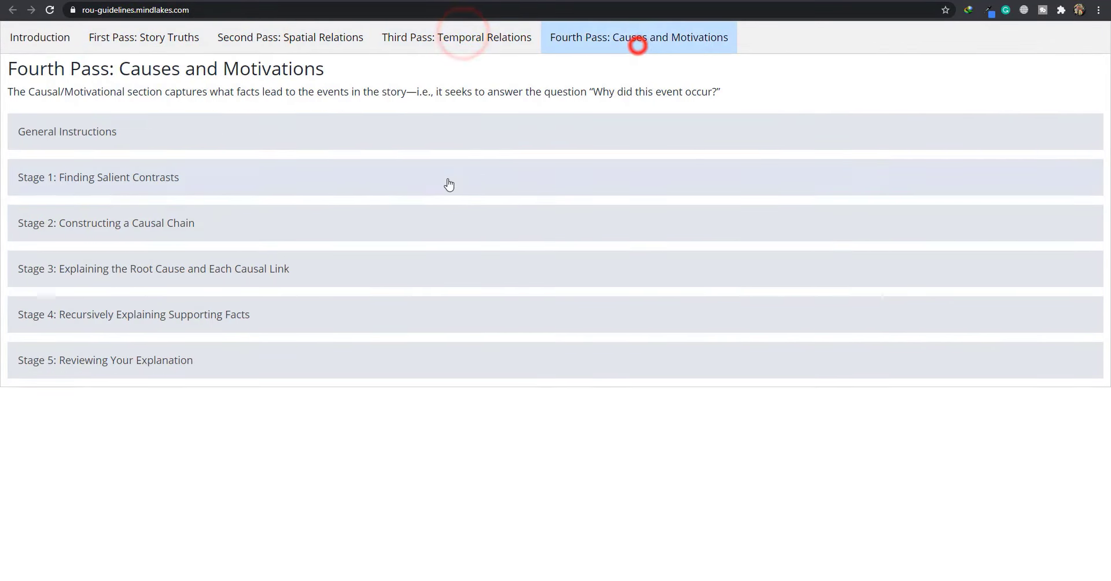
left_click(246, 150)
left_click(38, 37)
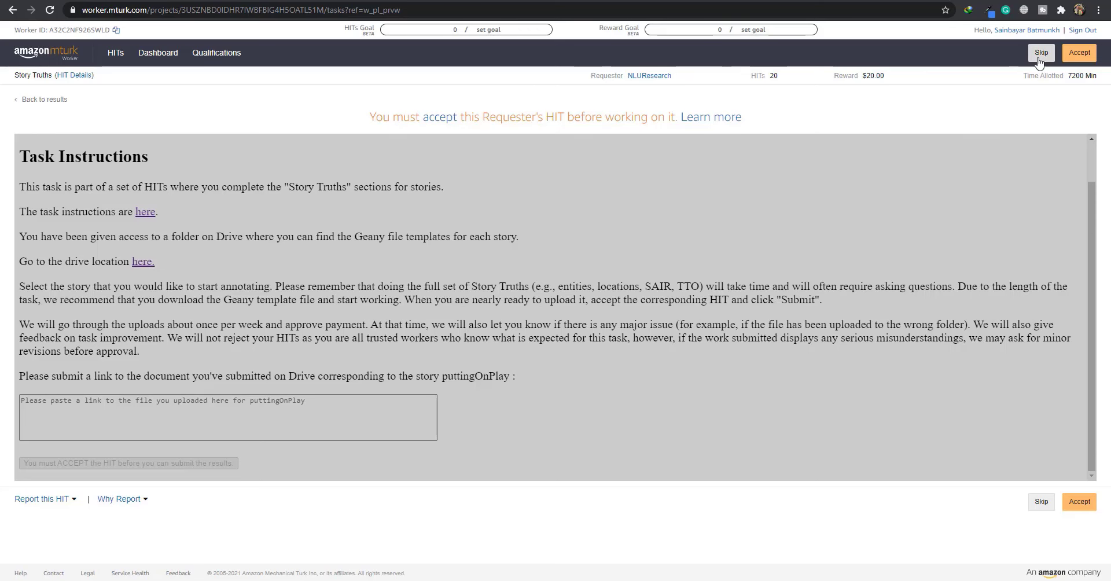
left_click(19, 13)
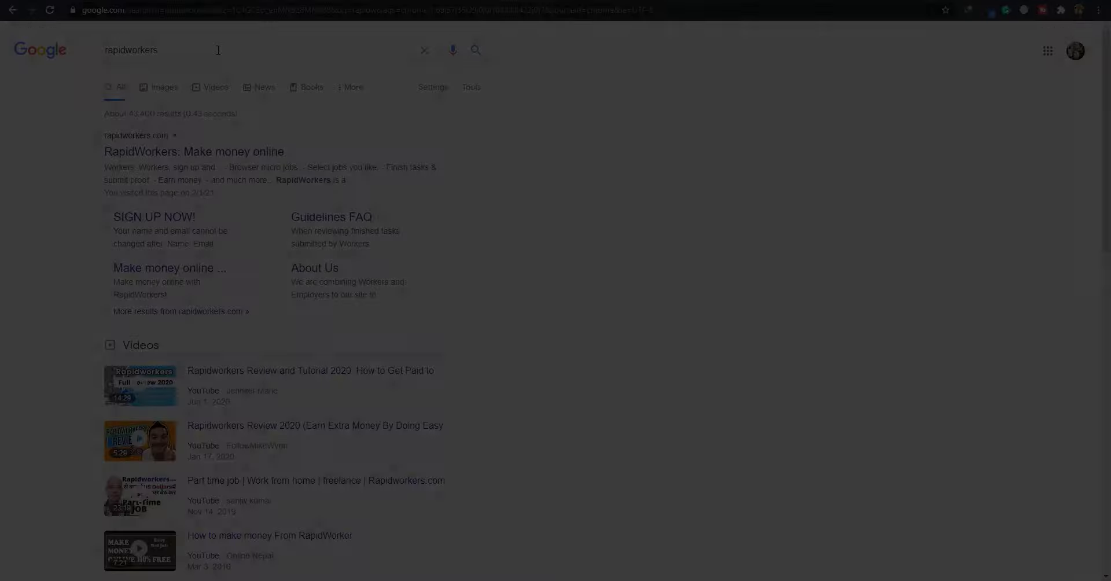
Search for 'rapidworkers' and open the rapidworkers.com home page, scrolling through it
left_click(217, 50)
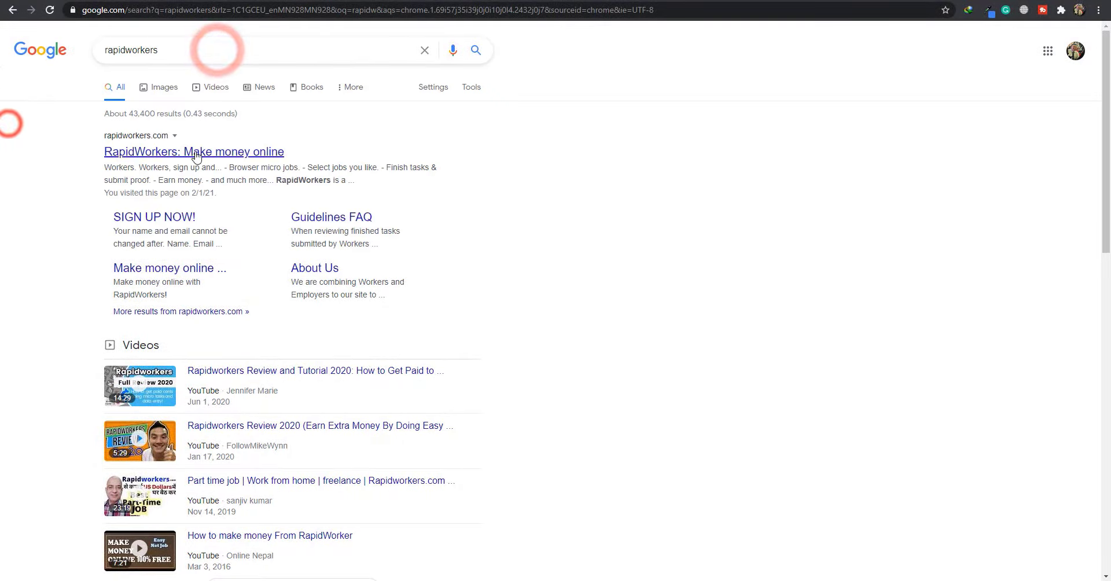
left_click(195, 152)
scroll(991, 287, "down", 5)
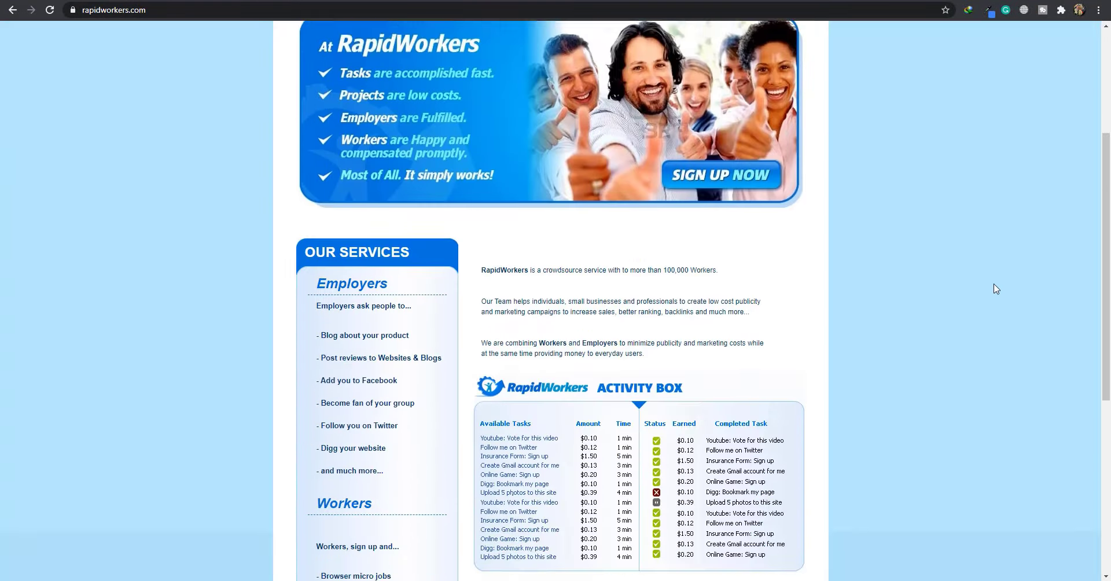
scroll(945, 338, "down", 2)
scroll(455, 249, "up", 7)
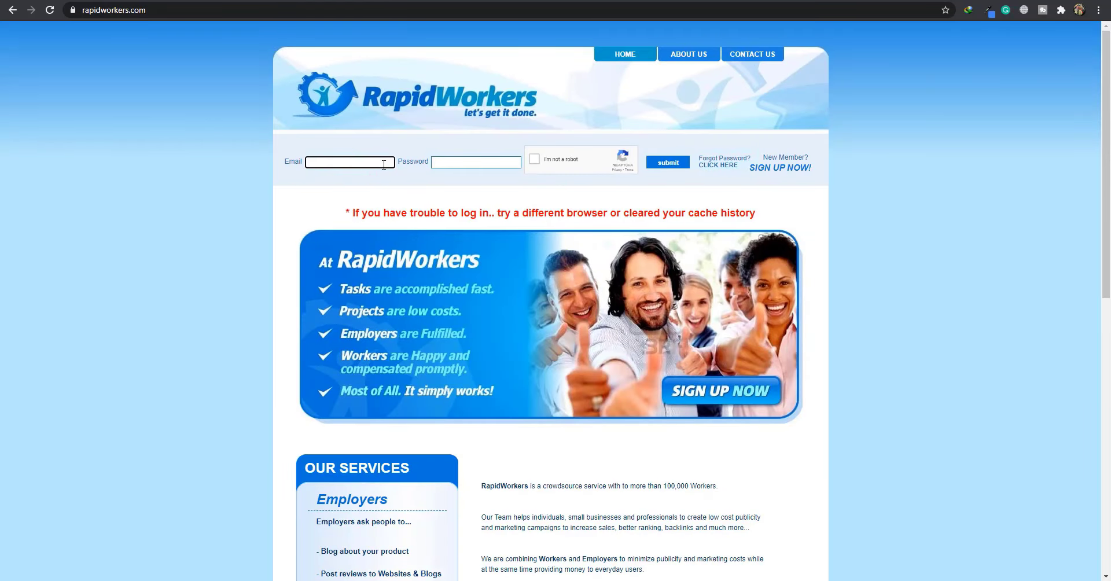
Open the RapidWorkers sign-up form and enter the name, e-mail address and password
left_click(790, 171)
left_click(470, 227)
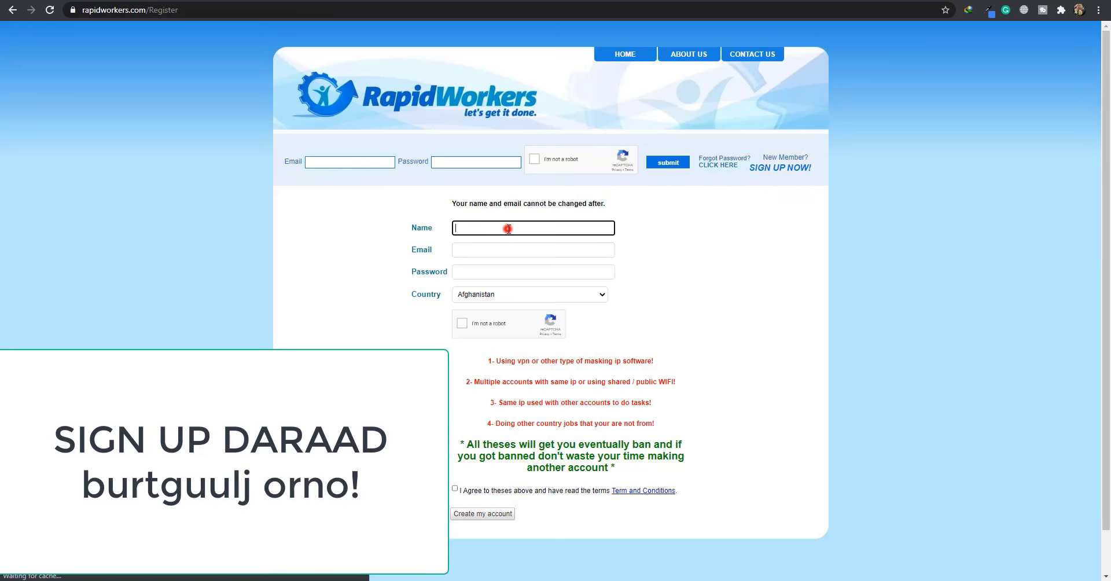
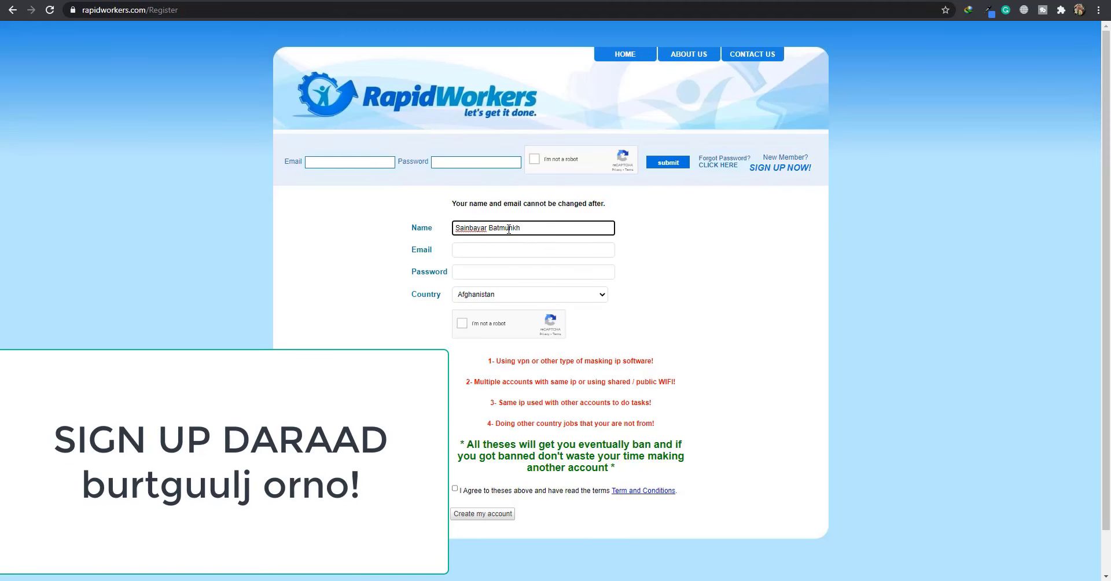
key("Tab")
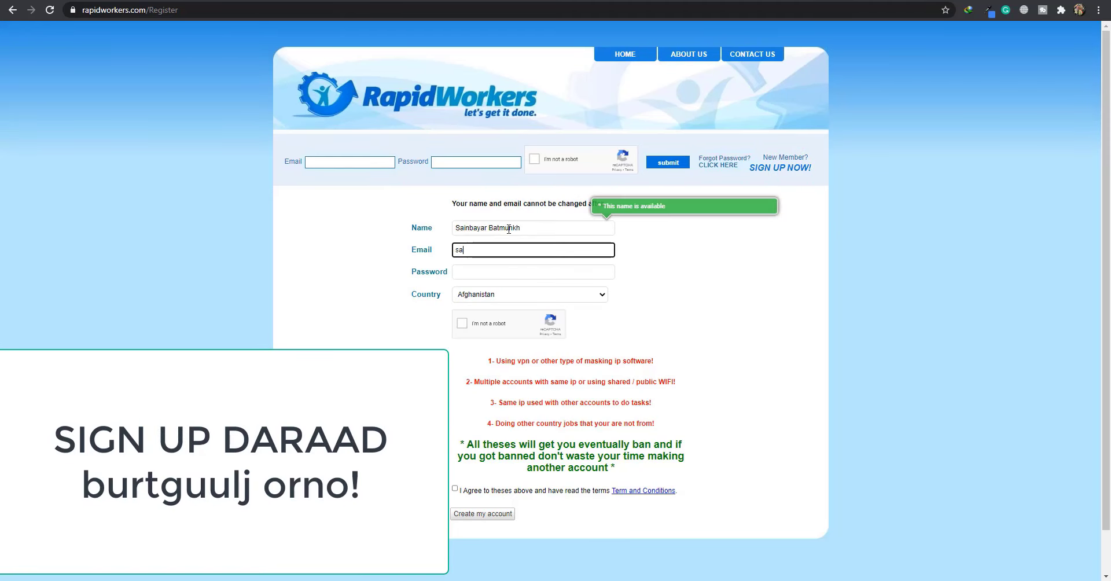
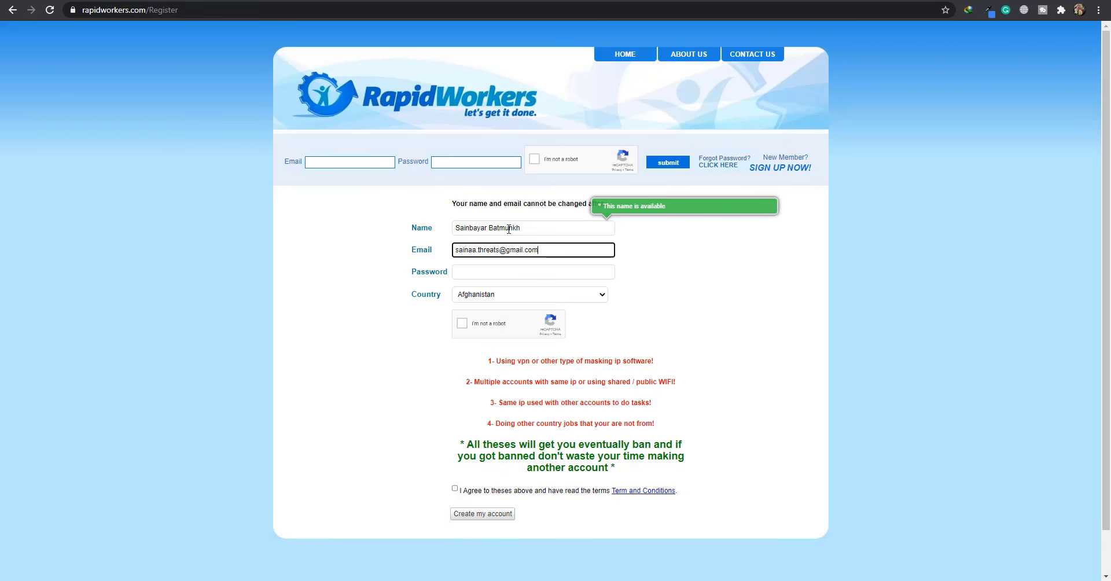
key("Tab")
type("******")
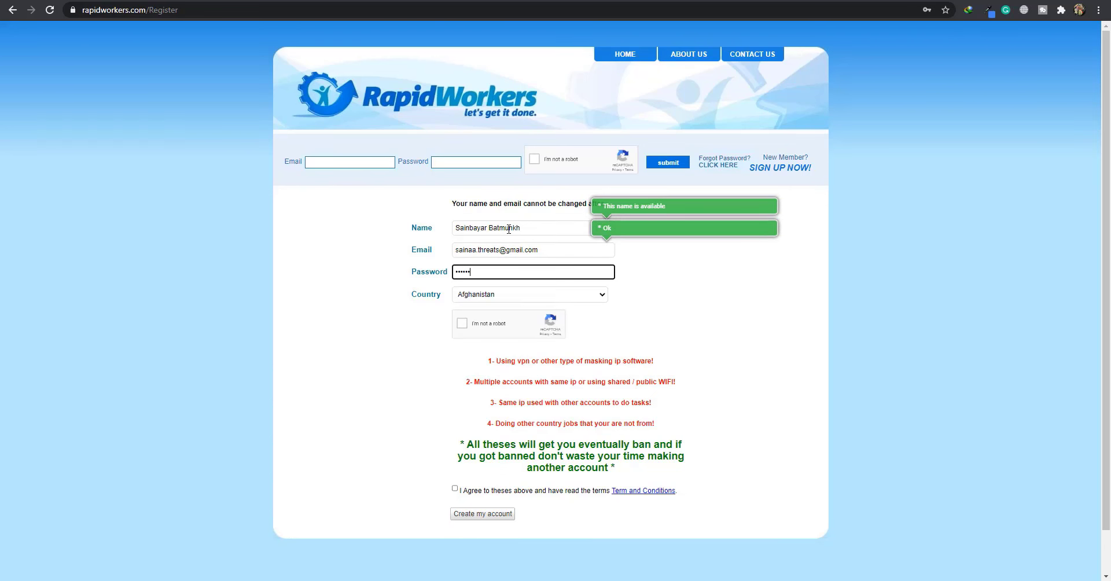
Change the Country selection from Afghanistan to Mayotte in the M entries
left_click(535, 296)
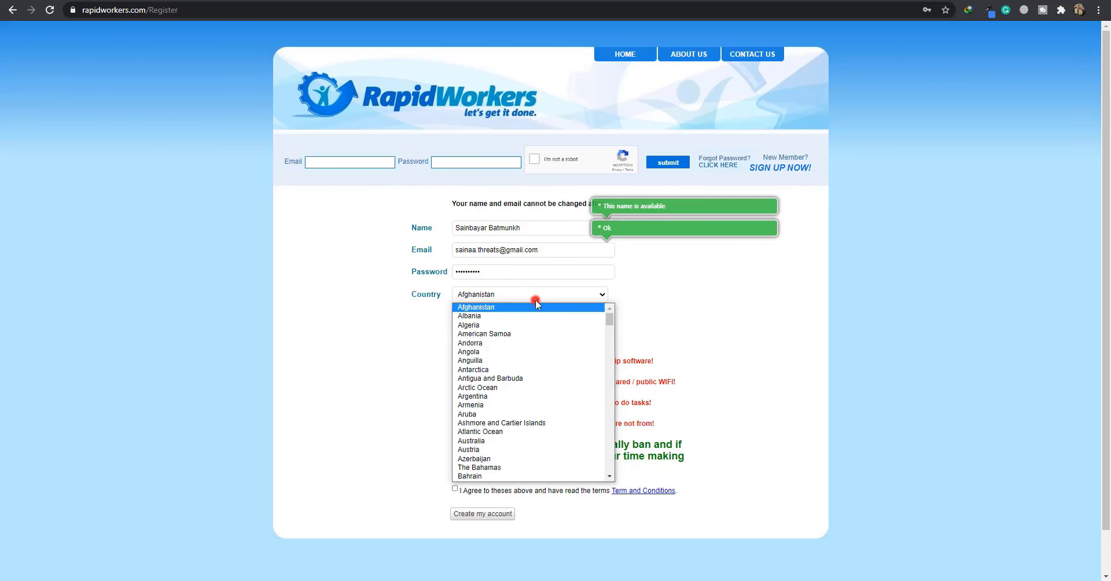
key("m")
key("Down")
key("Down")
key("Down")
key("Down")
key("Down")
key("Down")
key("Down")
key("Down")
key("Down")
key("Down")
key("Down")
key("Down")
key("Down")
key("Down")
key("Down")
key("Down")
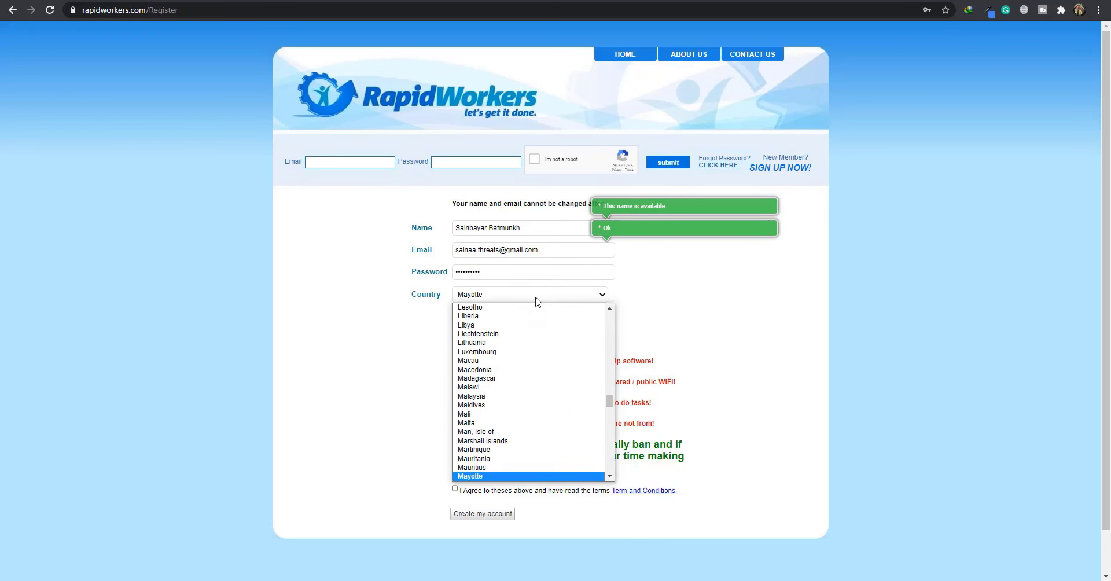